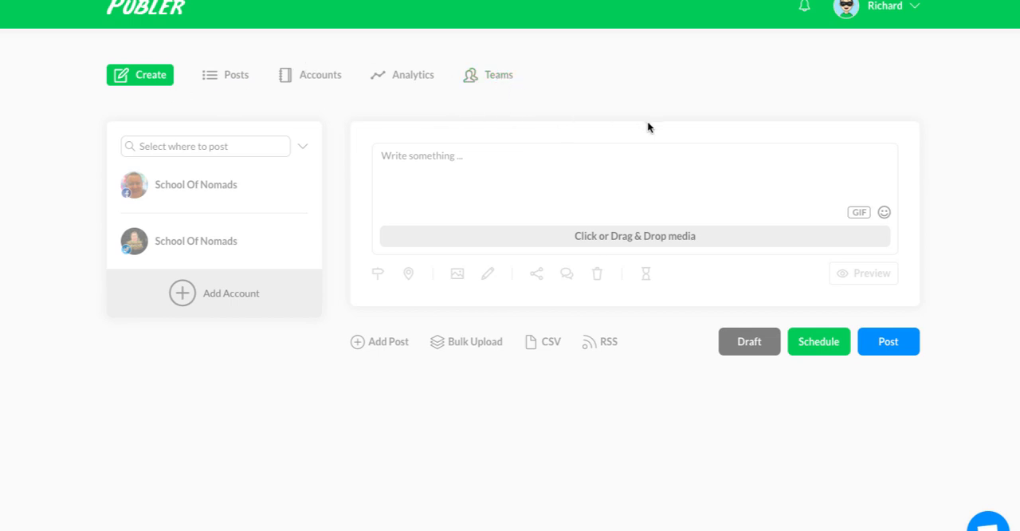
Review the connected accounts and the social networks available to add, then return to the accounts overview.
{"action": "left_click", "coordinate": [318, 83]}
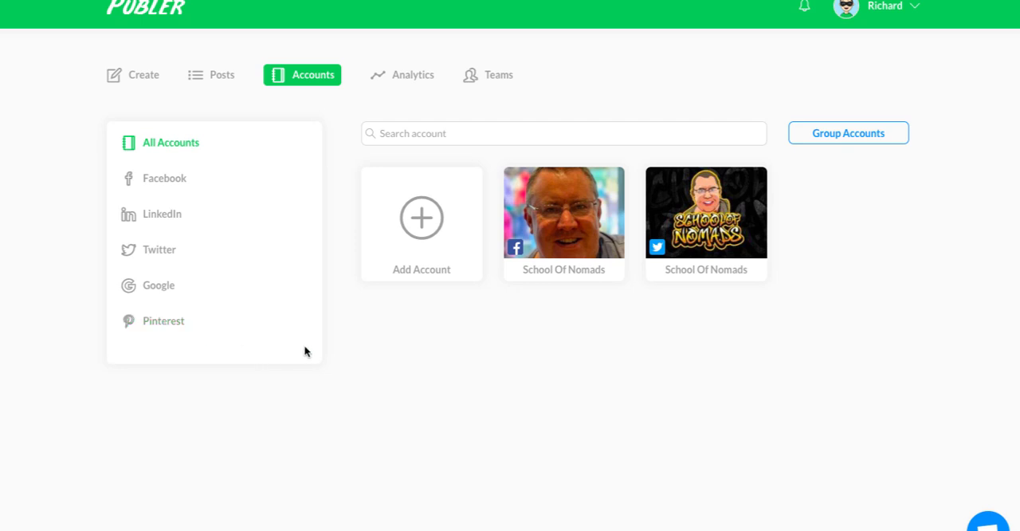
{"action": "left_click", "coordinate": [422, 218]}
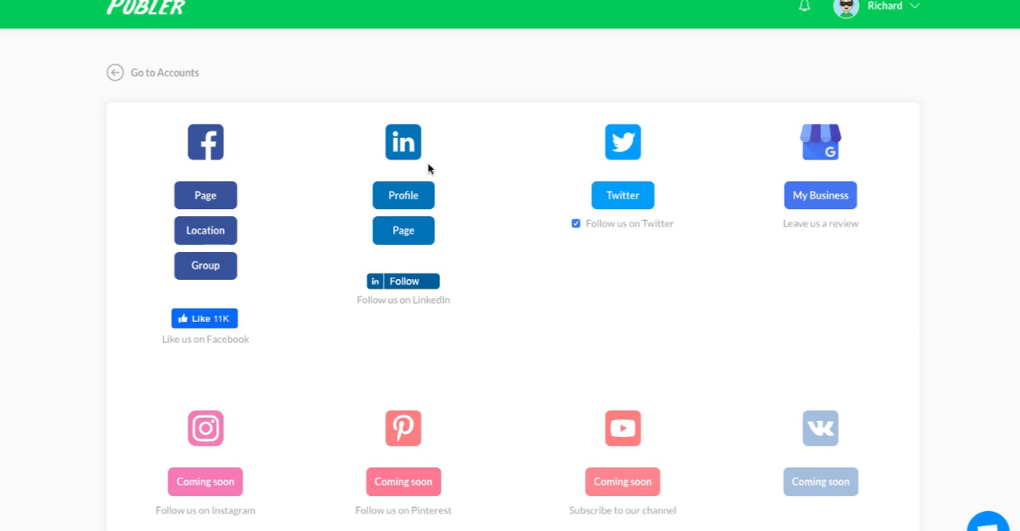
{"action": "left_click", "coordinate": [114, 76]}
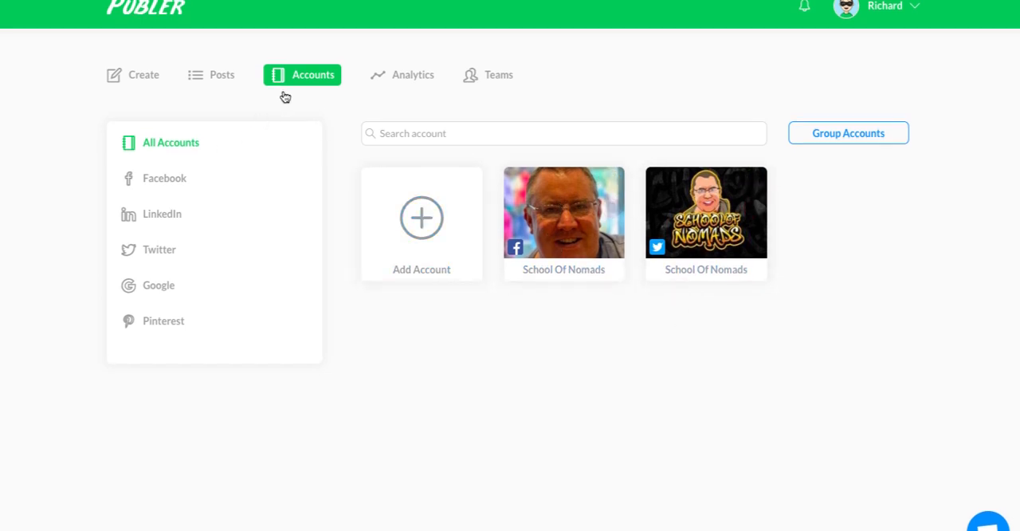
Start a new post and select both School Of Nomads accounts, Facebook and Twitter, as its destinations.
{"action": "left_click", "coordinate": [136, 76]}
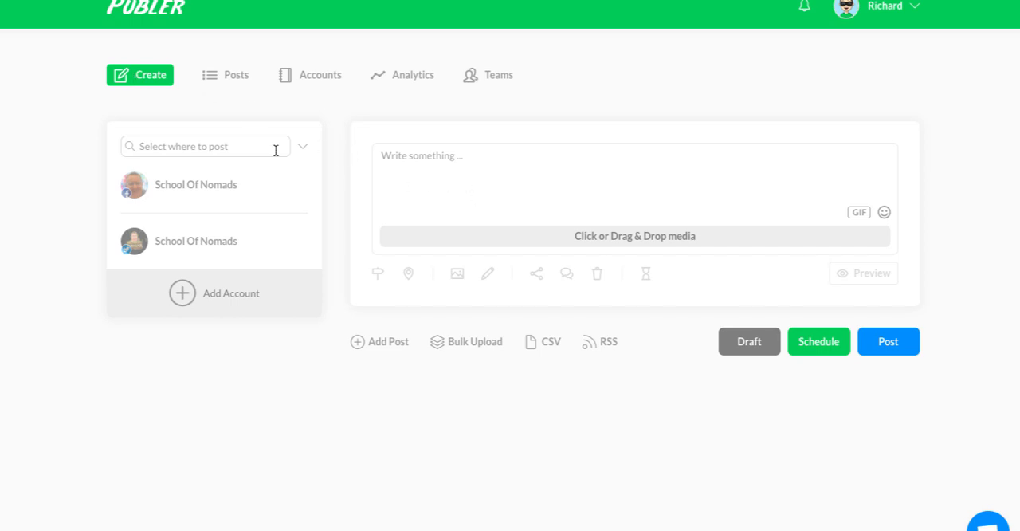
{"action": "left_click", "coordinate": [155, 185]}
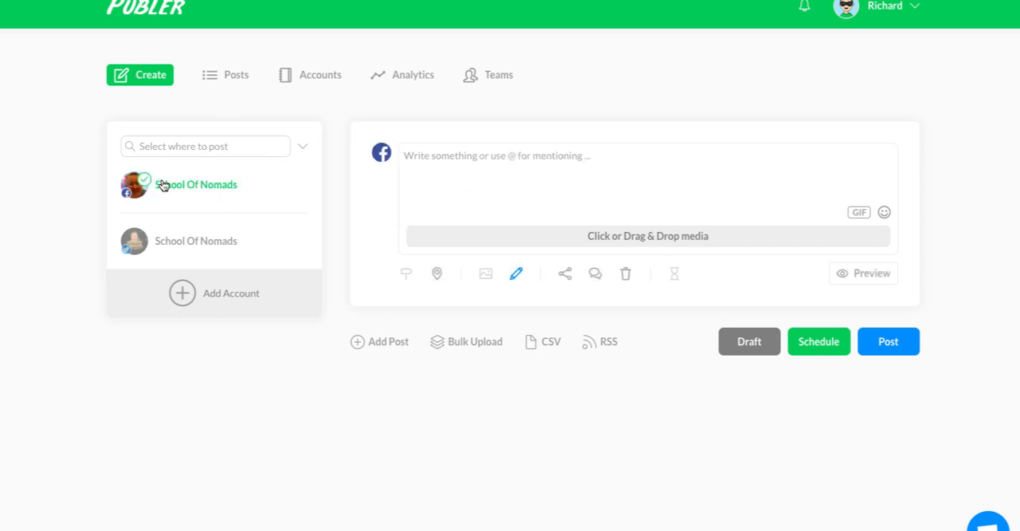
{"action": "left_click", "coordinate": [188, 235]}
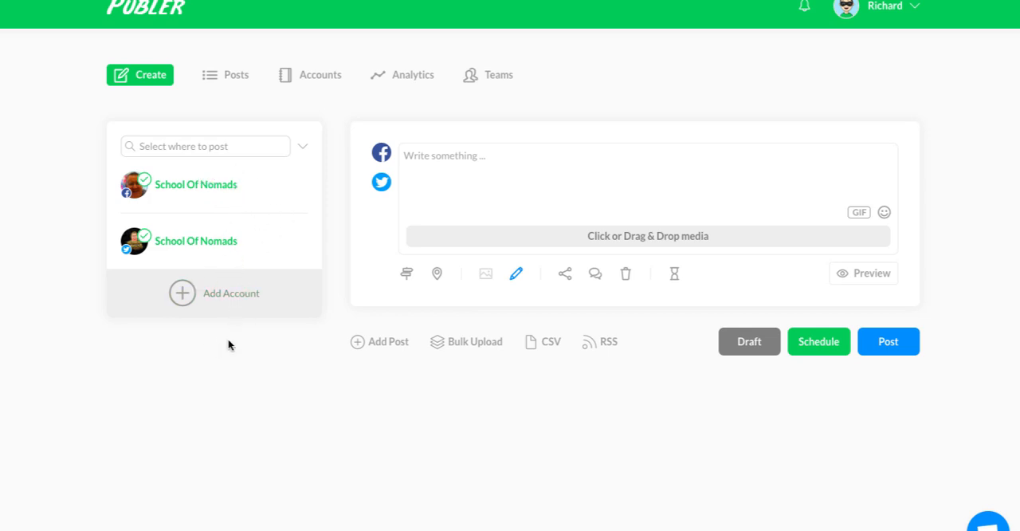
Look at the add-account options from the post composer and go back to the new post.
{"action": "left_click", "coordinate": [183, 293]}
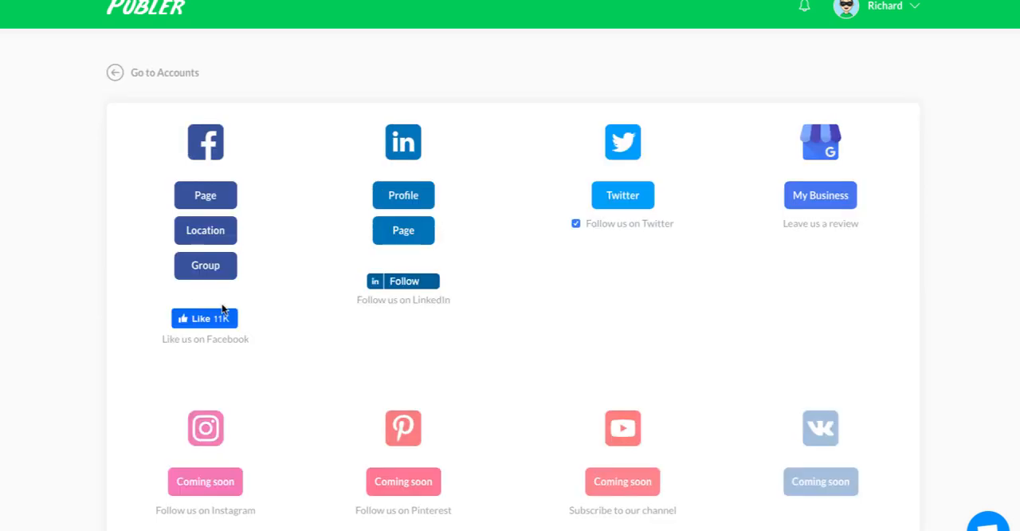
{"action": "left_click", "coordinate": [105, 72]}
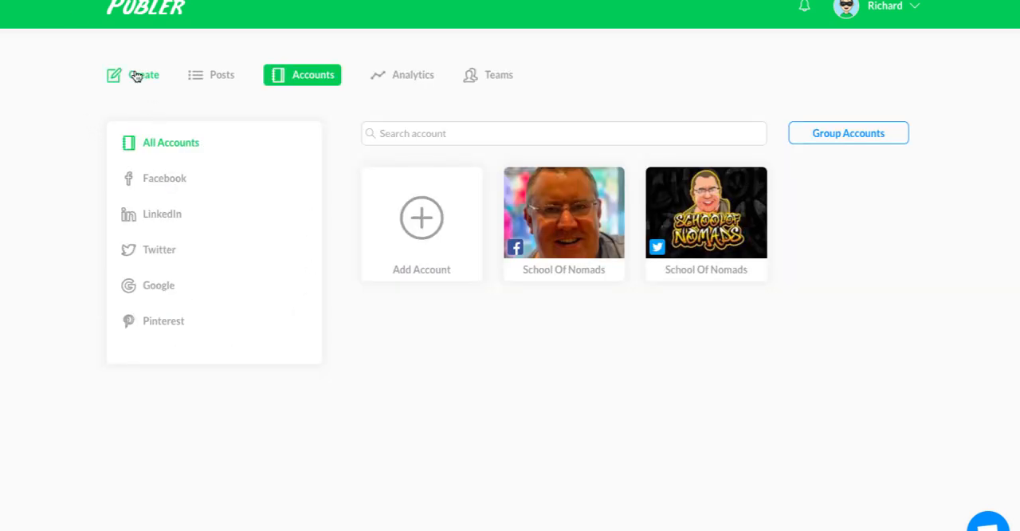
{"action": "left_click", "coordinate": [137, 75]}
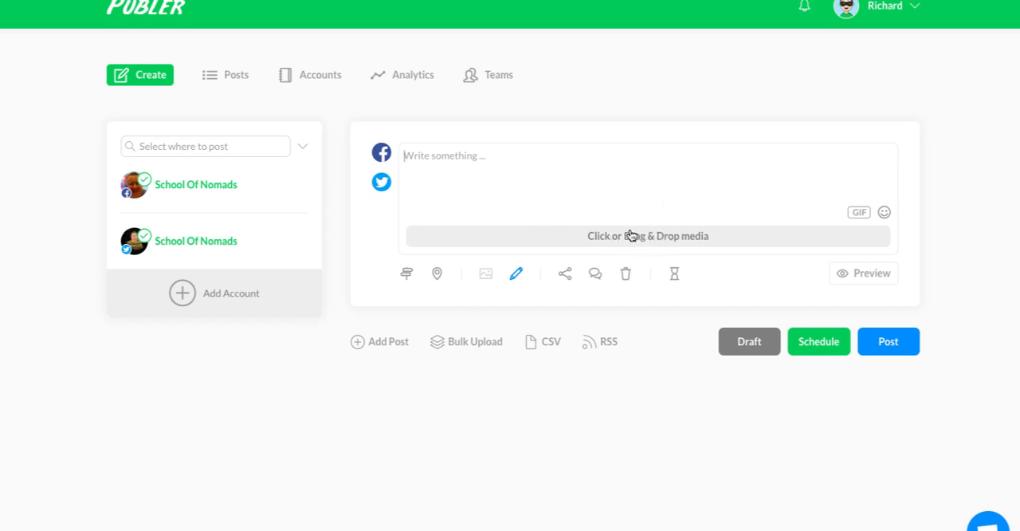
Write "test images" as the post text and attach the yellow birds, figurines and kingfisher pictures.
{"action": "left_click", "coordinate": [884, 213]}
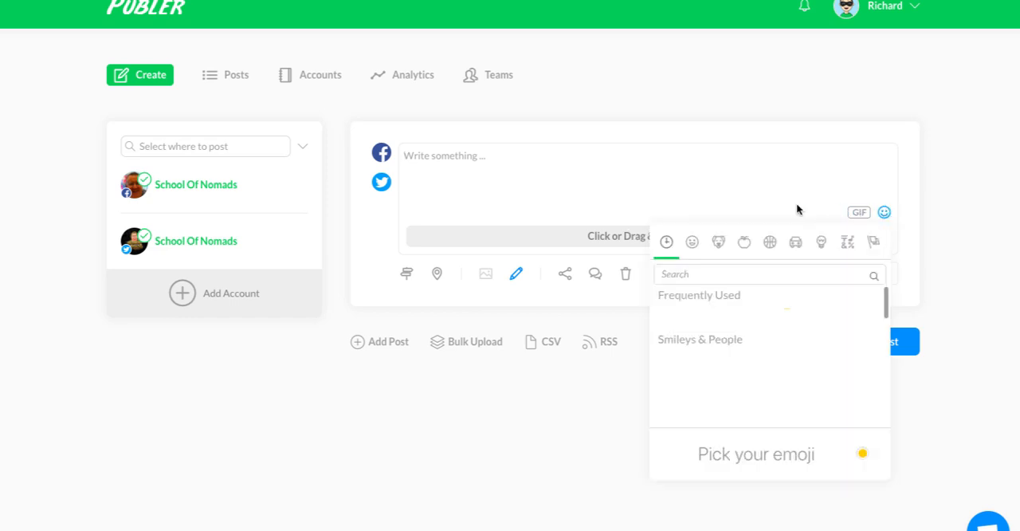
{"action": "left_click", "coordinate": [728, 176]}
{"action": "left_click", "coordinate": [532, 236]}
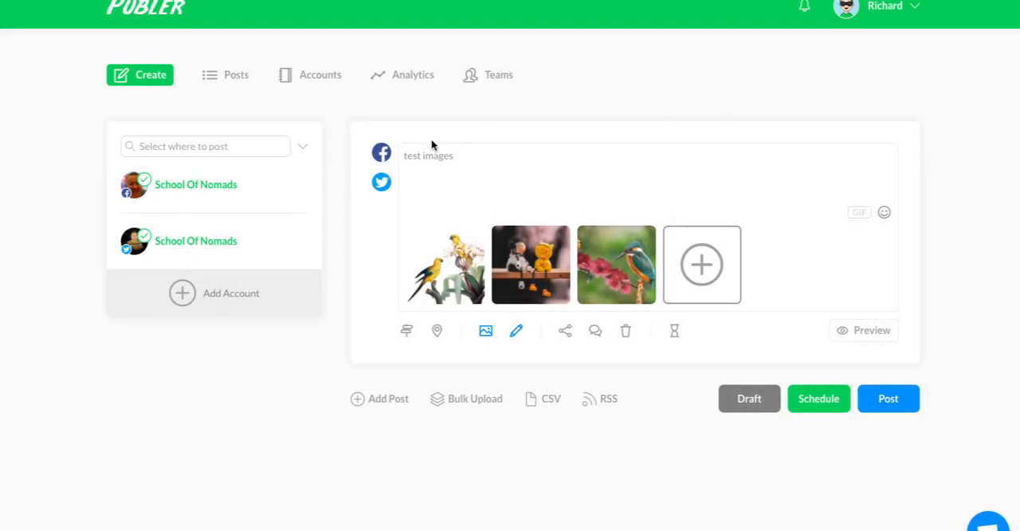
Split the post into separate Facebook and Twitter versions and inspect the text and images of each.
{"action": "left_click", "coordinate": [407, 331]}
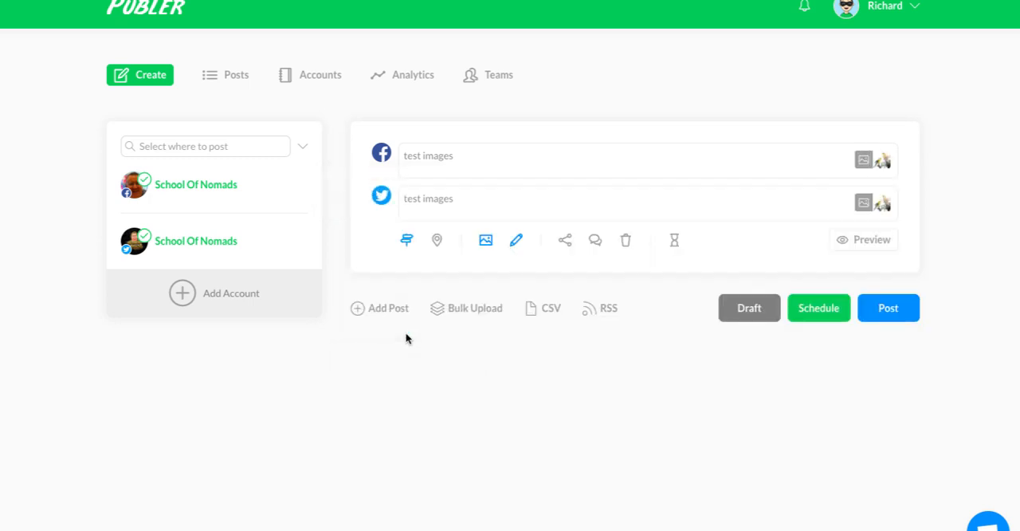
{"action": "left_click", "coordinate": [427, 155]}
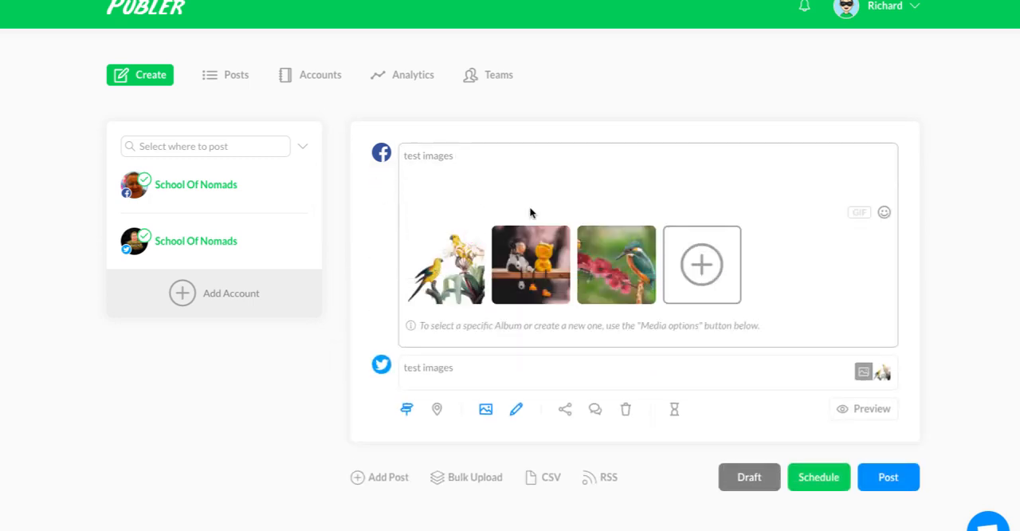
{"action": "left_click", "coordinate": [382, 367]}
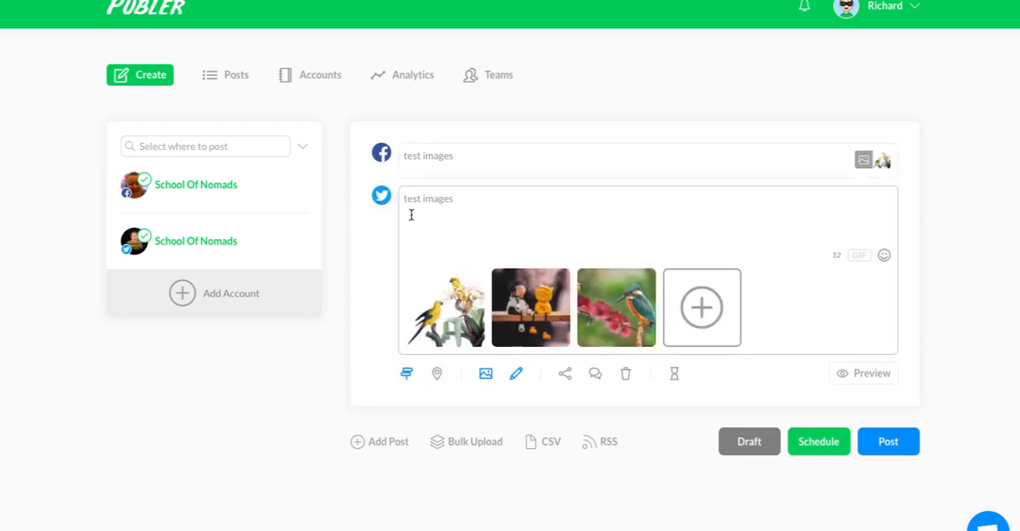
{"action": "mouse_move", "coordinate": [606, 279]}
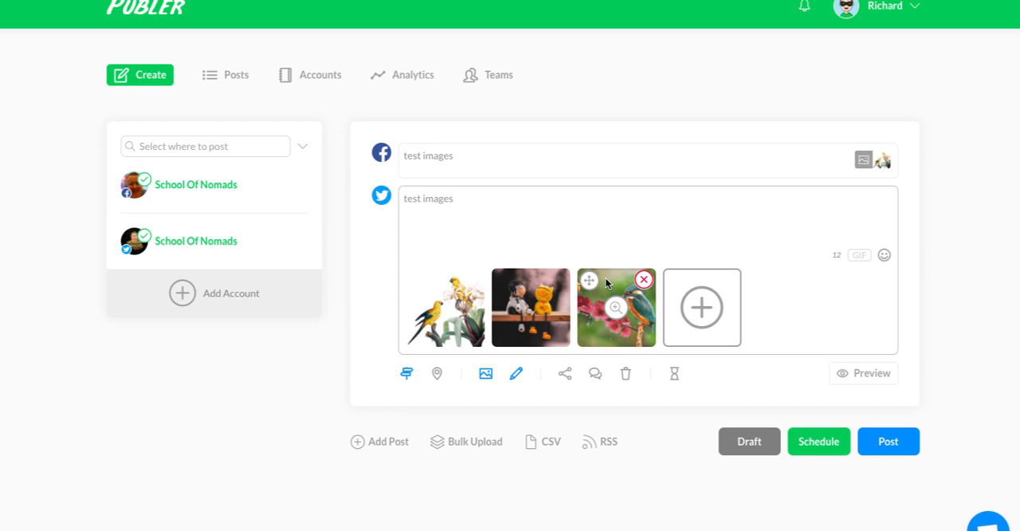
{"action": "left_click", "coordinate": [438, 151]}
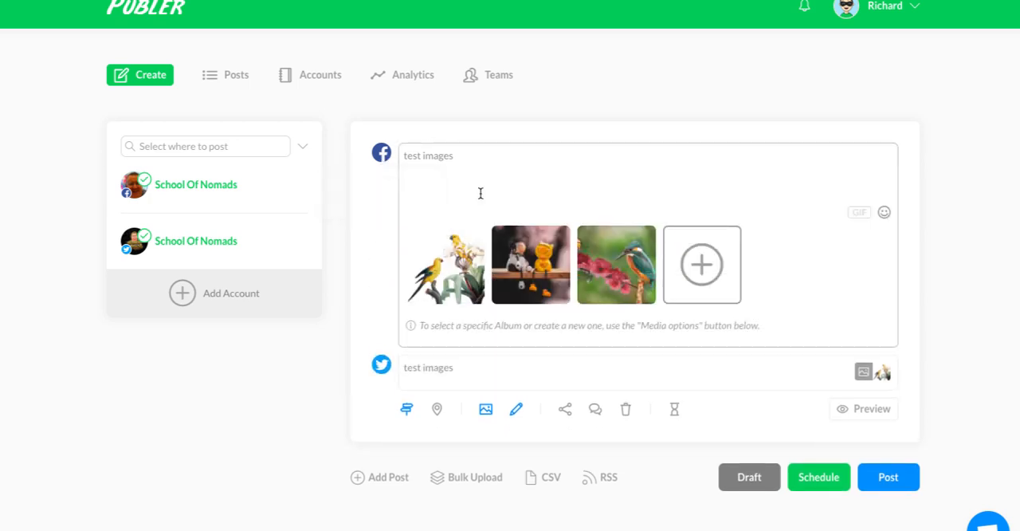
Tag the post with the location Cardiff, searching for it for the Facebook and Twitter accounts.
{"action": "left_click", "coordinate": [437, 409]}
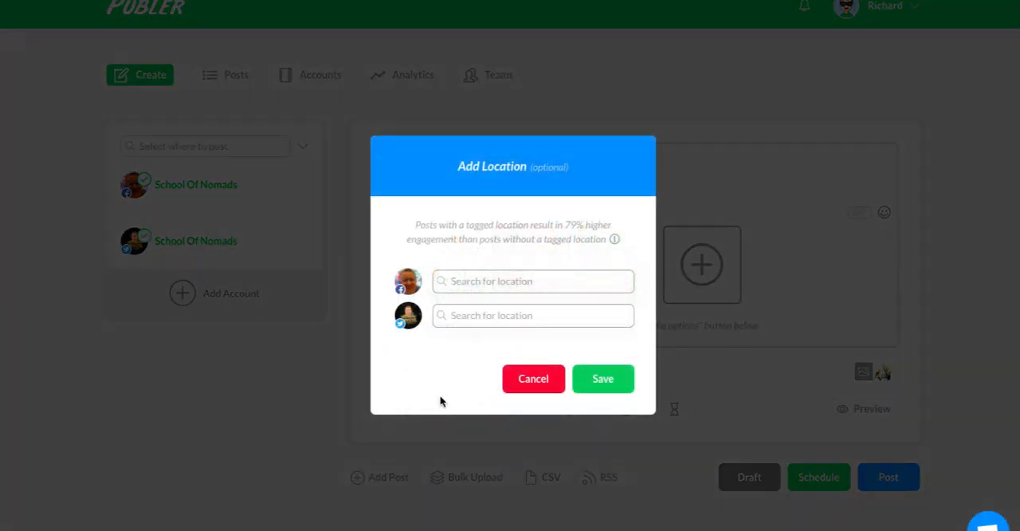
{"action": "left_click", "coordinate": [453, 281]}
{"action": "left_click", "coordinate": [468, 314]}
{"action": "left_click", "coordinate": [486, 319]}
{"action": "type", "text": "cardiff"}
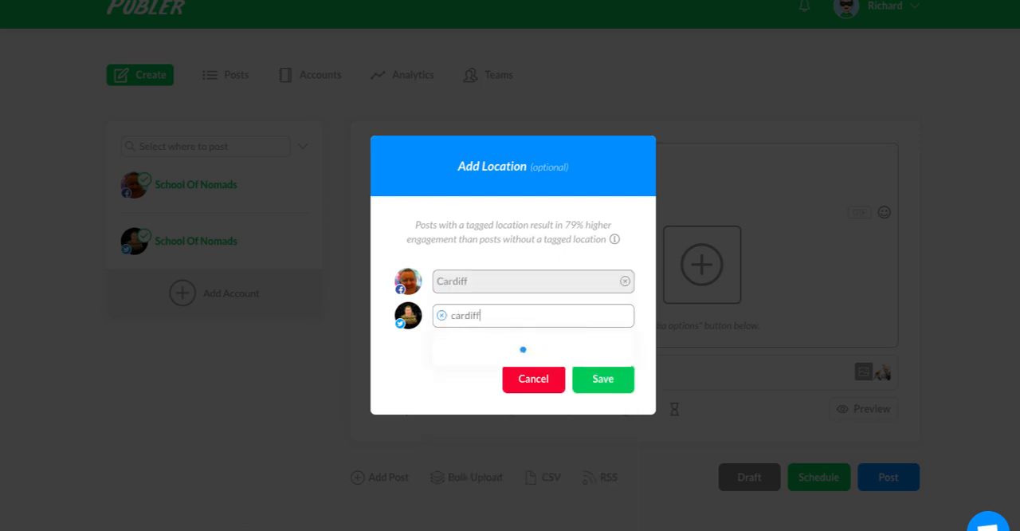
{"action": "left_click", "coordinate": [542, 385]}
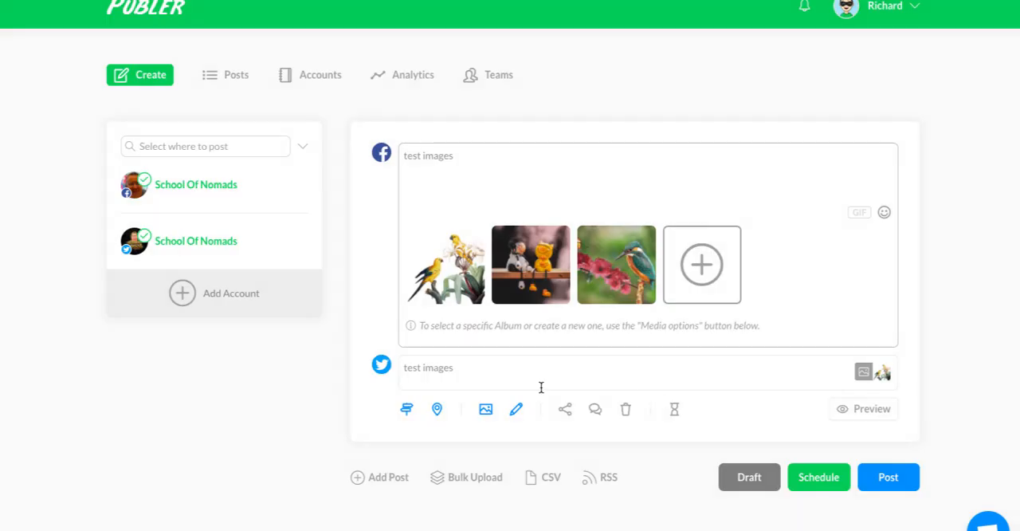
Apply the "logo" watermark to the Facebook media with the Timeline Photos album and save the media options.
{"action": "left_click", "coordinate": [485, 411]}
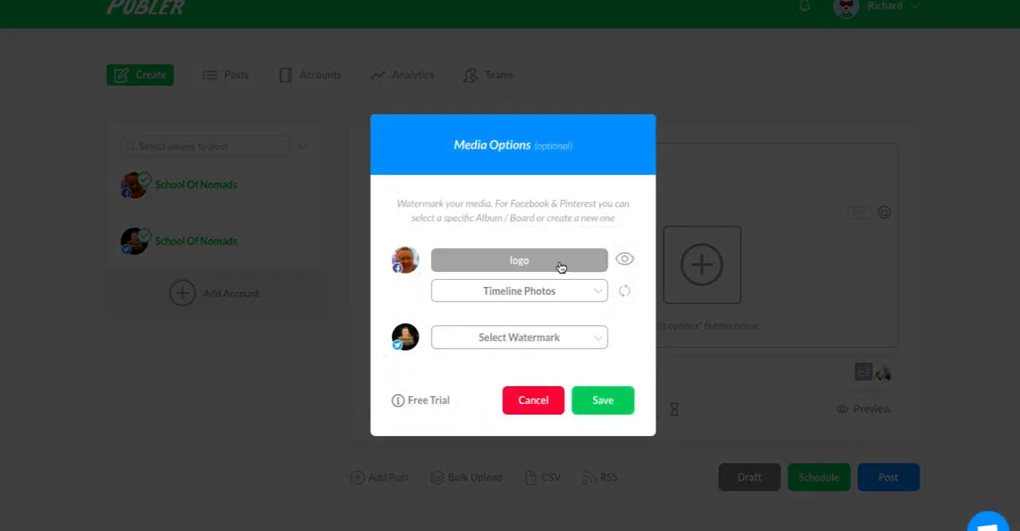
{"action": "left_click", "coordinate": [518, 263]}
{"action": "left_click", "coordinate": [494, 319]}
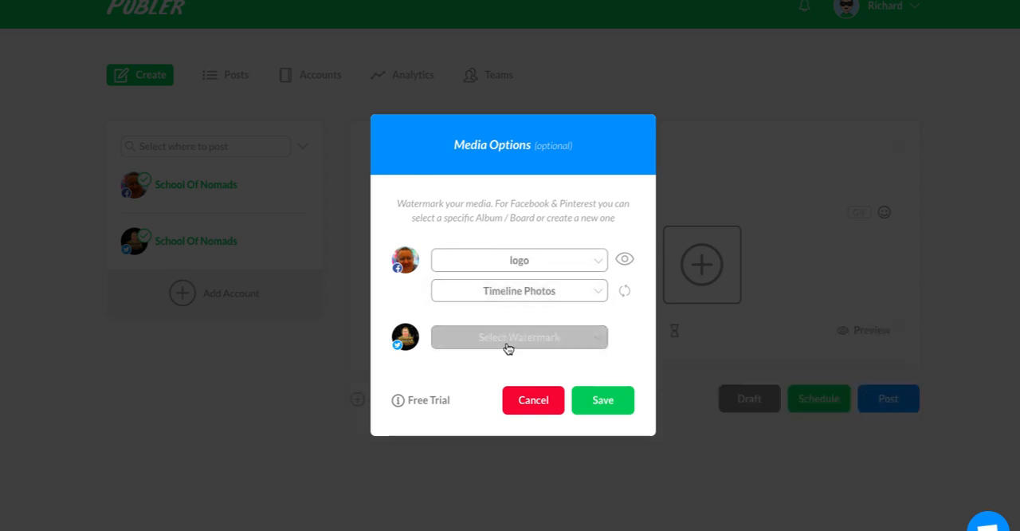
{"action": "left_click", "coordinate": [598, 404]}
Check the School Of Nomads signature's content for the Facebook post and save it as the signature selection.
{"action": "left_click", "coordinate": [516, 331]}
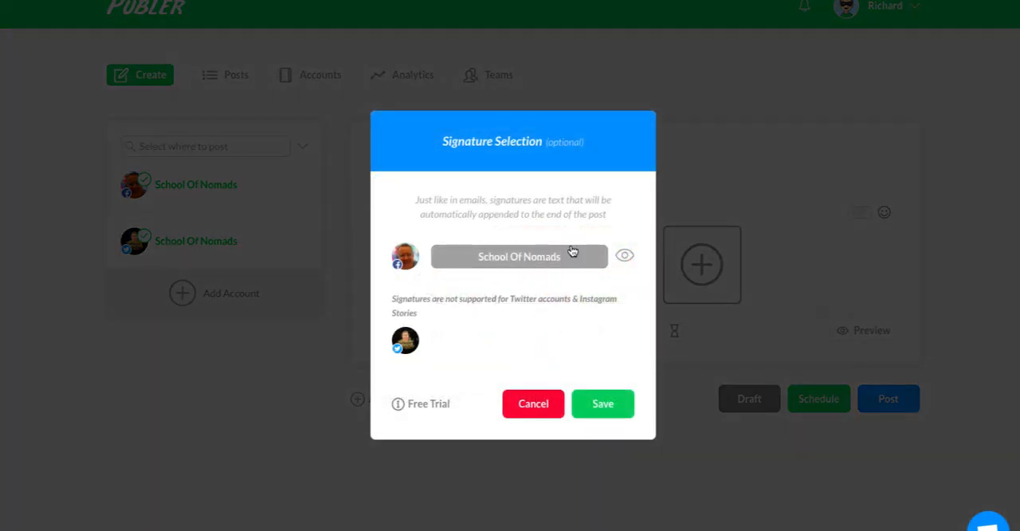
{"action": "left_click", "coordinate": [626, 256]}
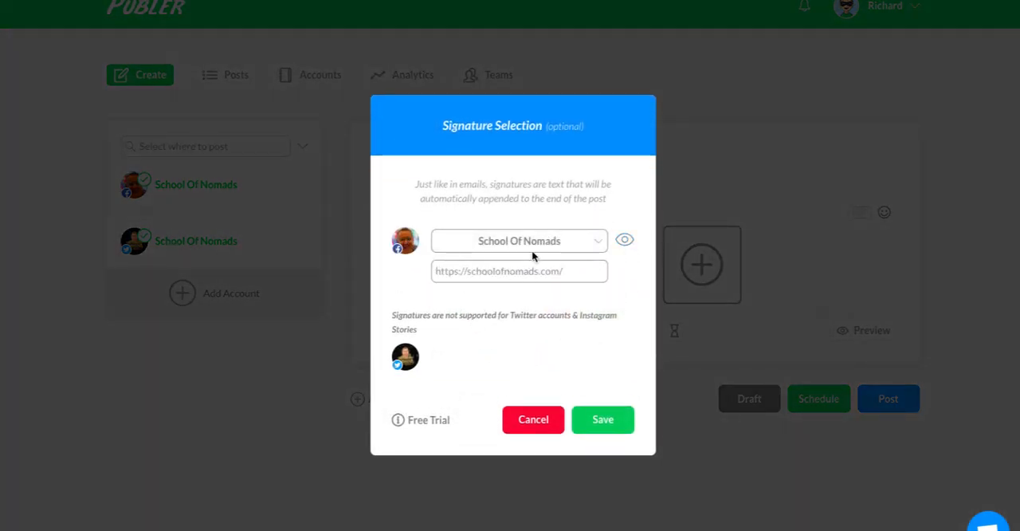
{"action": "left_click", "coordinate": [610, 420]}
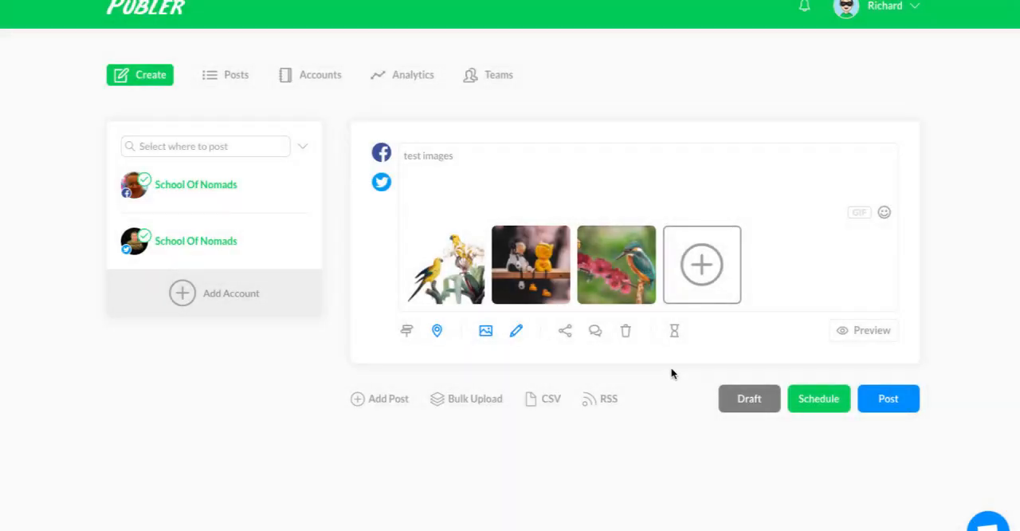
Try the AutoShare source accounts and share targets for the post and discard the choices.
{"action": "left_click", "coordinate": [565, 328]}
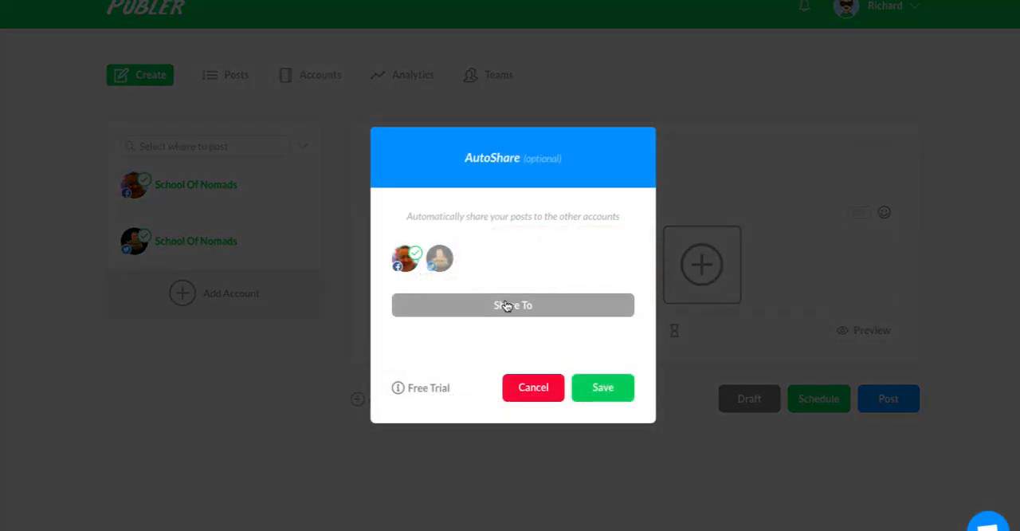
{"action": "left_click", "coordinate": [440, 258]}
{"action": "left_click", "coordinate": [404, 259]}
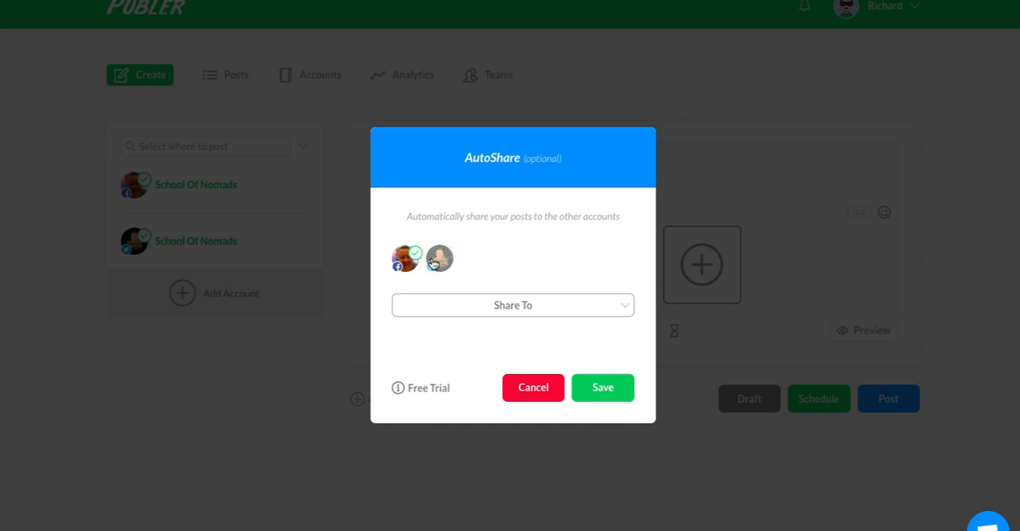
{"action": "left_click", "coordinate": [534, 305]}
{"action": "left_click", "coordinate": [535, 273]}
{"action": "left_click", "coordinate": [549, 392]}
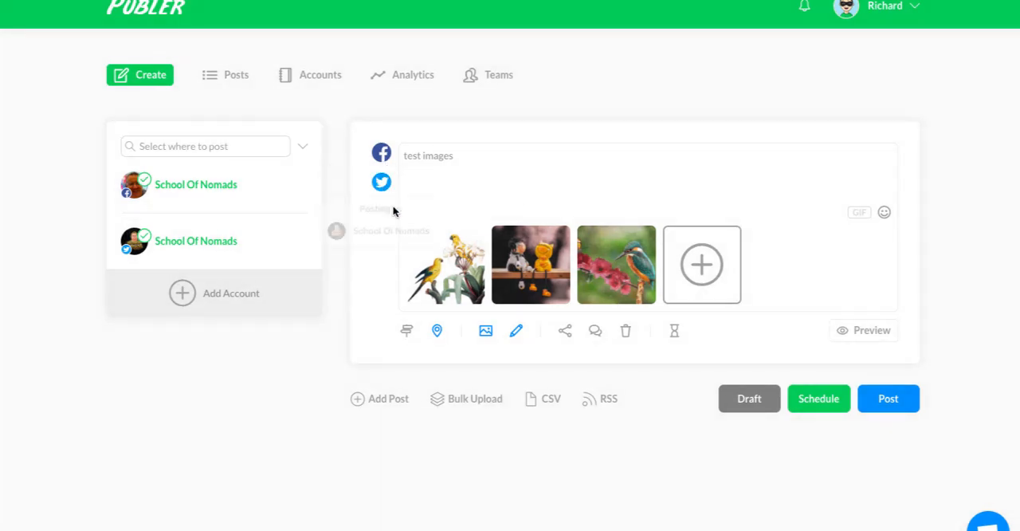
Add a follow-up comment that is posted automatically after 3 minutes and save it.
{"action": "left_click", "coordinate": [597, 332]}
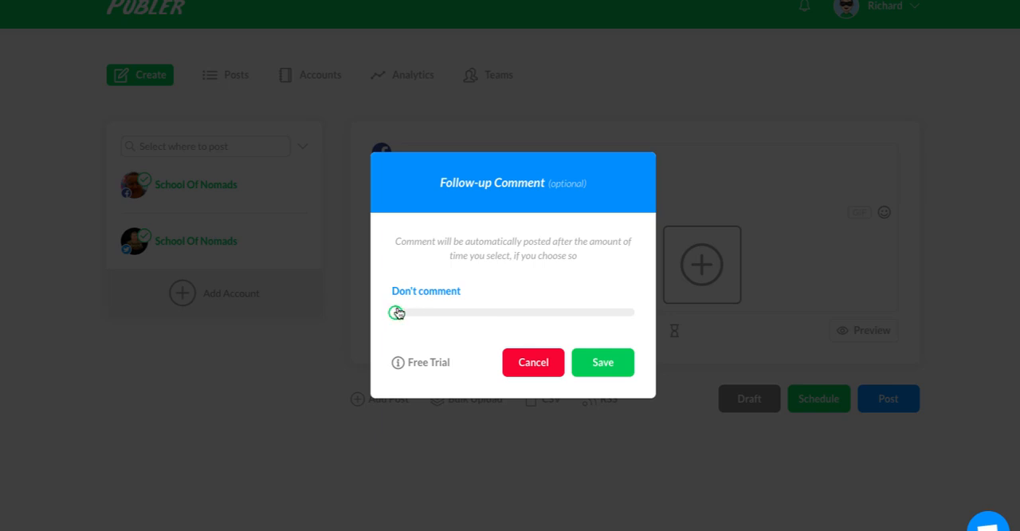
{"action": "left_click_drag", "start_coordinate": [395, 313], "coordinate": [401, 312]}
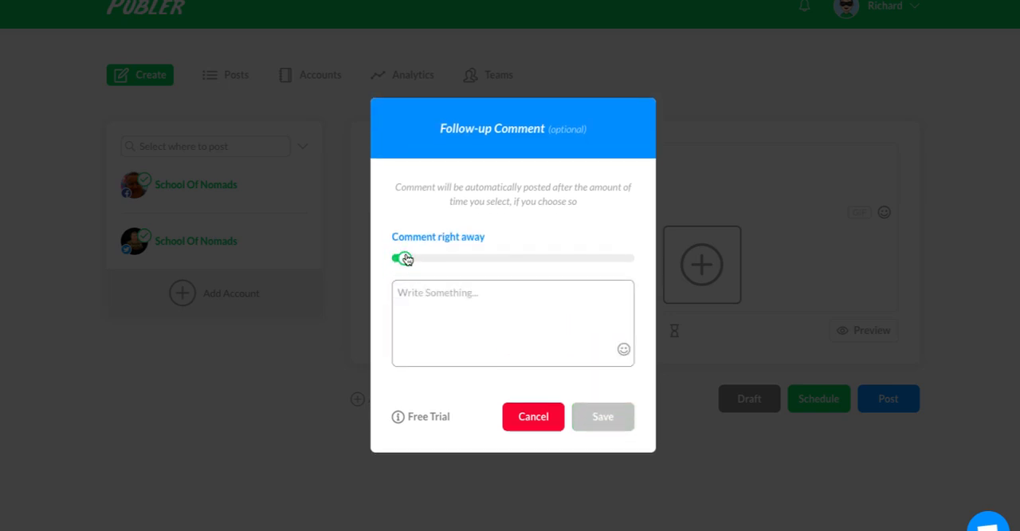
{"action": "left_click_drag", "start_coordinate": [406, 259], "coordinate": [392, 257]}
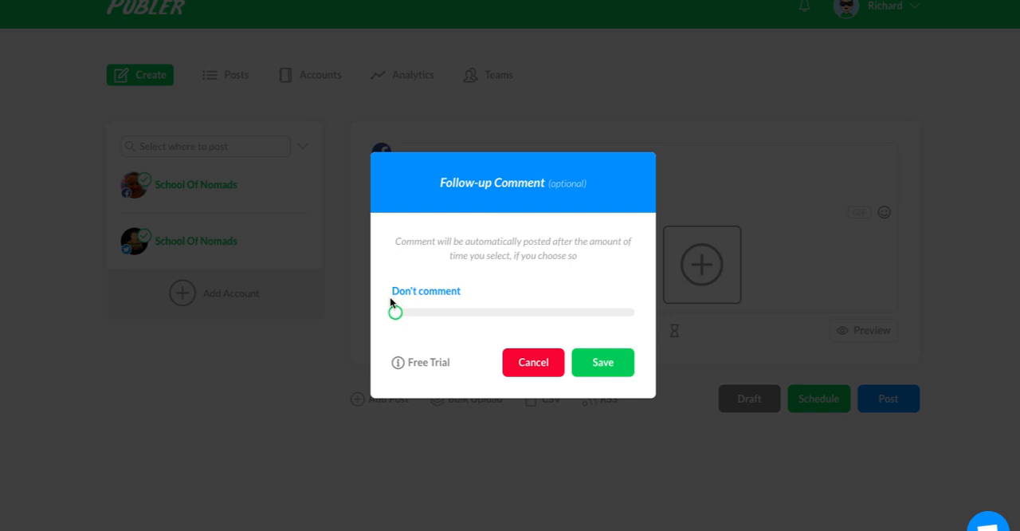
{"action": "left_click_drag", "start_coordinate": [396, 312], "coordinate": [486, 308]}
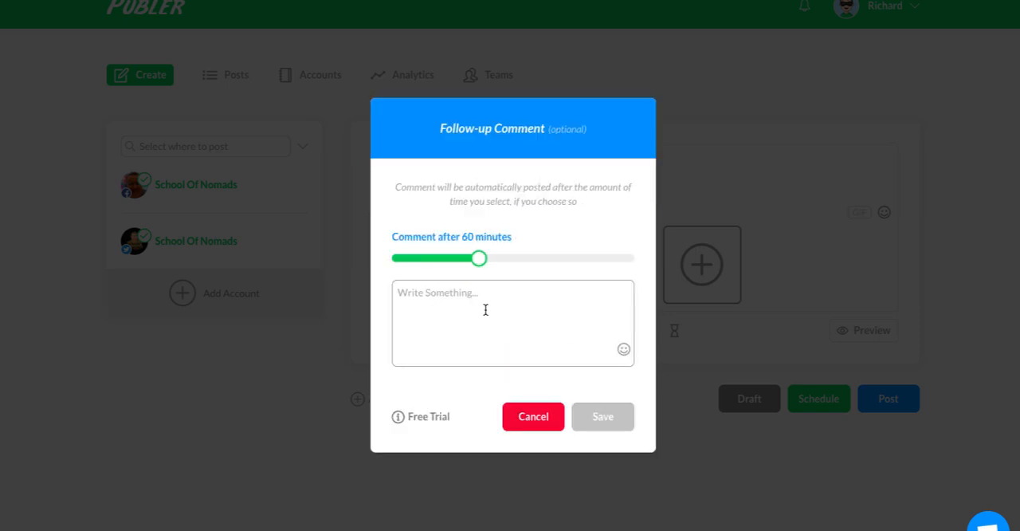
{"action": "left_click_drag", "start_coordinate": [489, 259], "coordinate": [394, 260]}
{"action": "left_click_drag", "start_coordinate": [397, 314], "coordinate": [422, 311]}
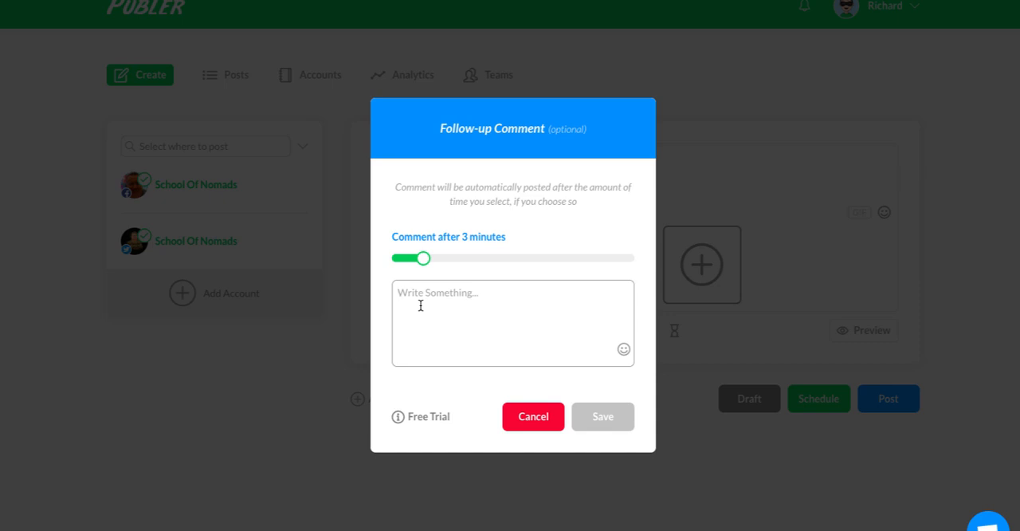
{"action": "left_click", "coordinate": [608, 417]}
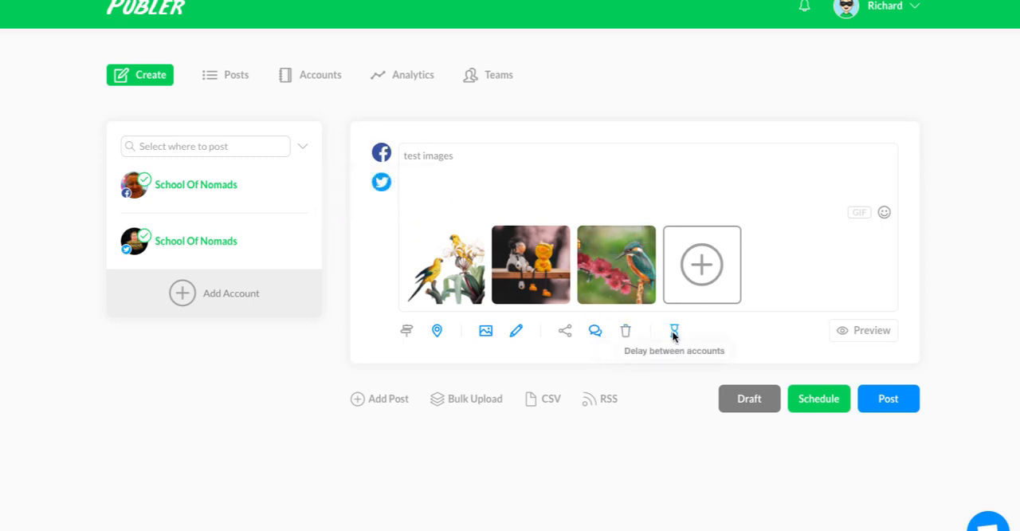
Set a 3-minute delay between the accounts' posts and save it.
{"action": "left_click", "coordinate": [674, 331]}
{"action": "left_click_drag", "start_coordinate": [395, 312], "coordinate": [422, 313]}
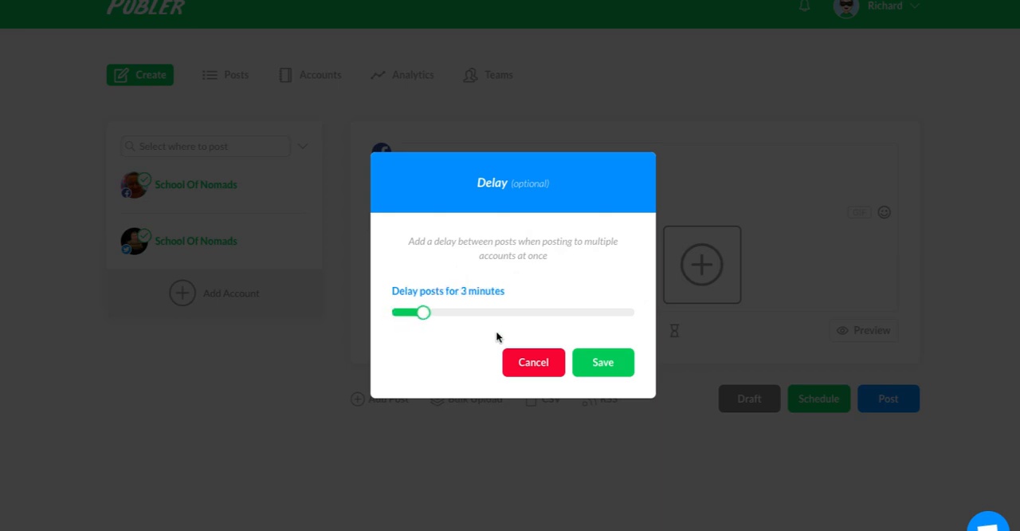
{"action": "left_click", "coordinate": [609, 370]}
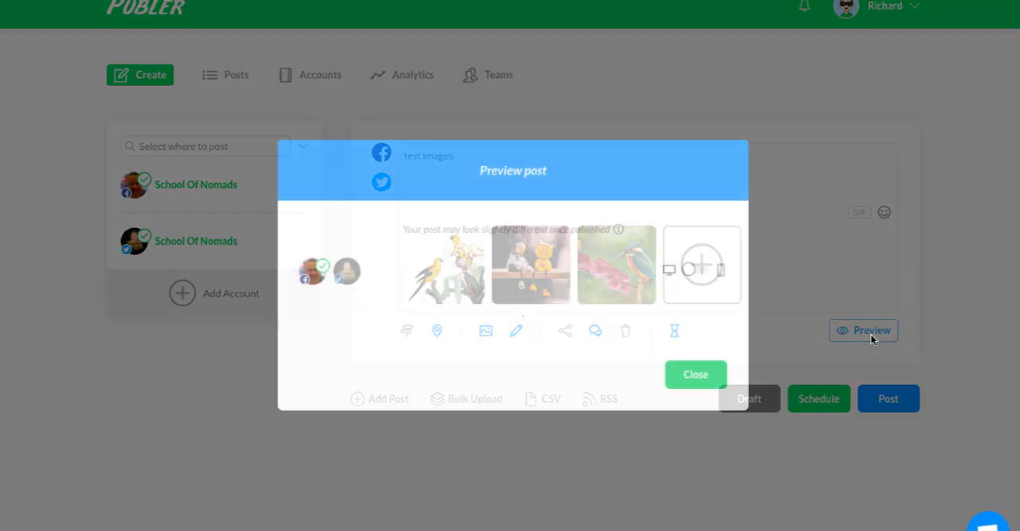
Preview the post's desktop Facebook version, examining its location, signature link and watermarked images.
{"action": "left_click", "coordinate": [871, 337]}
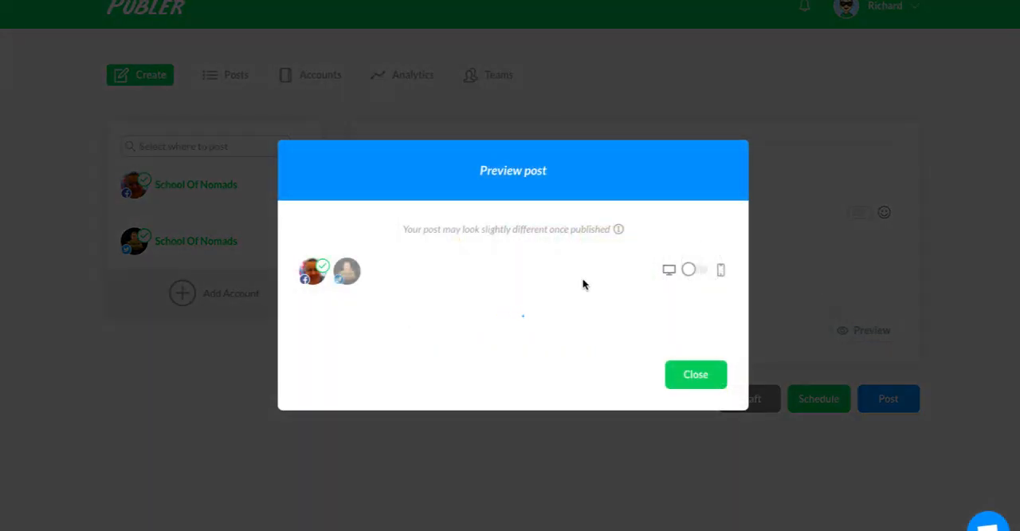
{"action": "scroll", "coordinate": [561, 325], "scroll_direction": "down", "scroll_amount": 2}
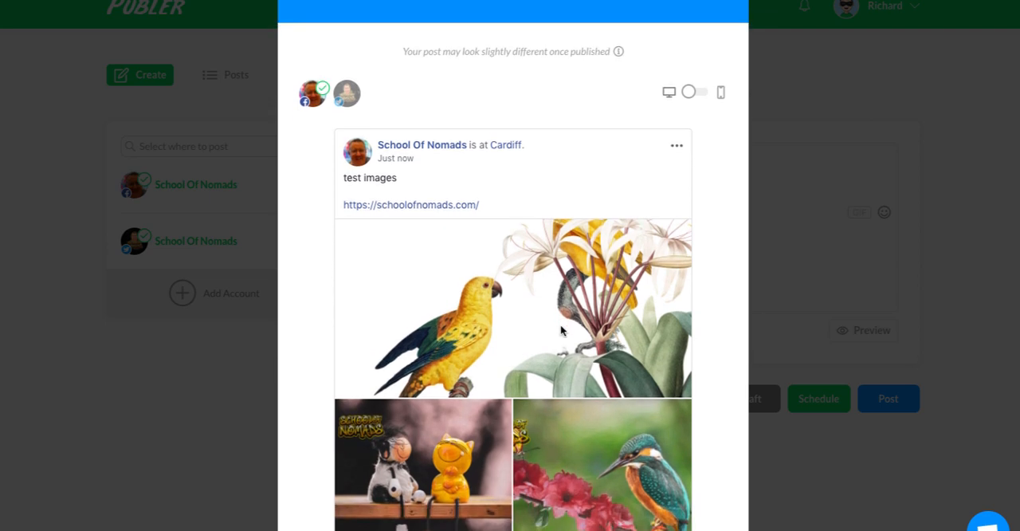
{"action": "scroll", "coordinate": [560, 325], "scroll_direction": "up", "scroll_amount": 1}
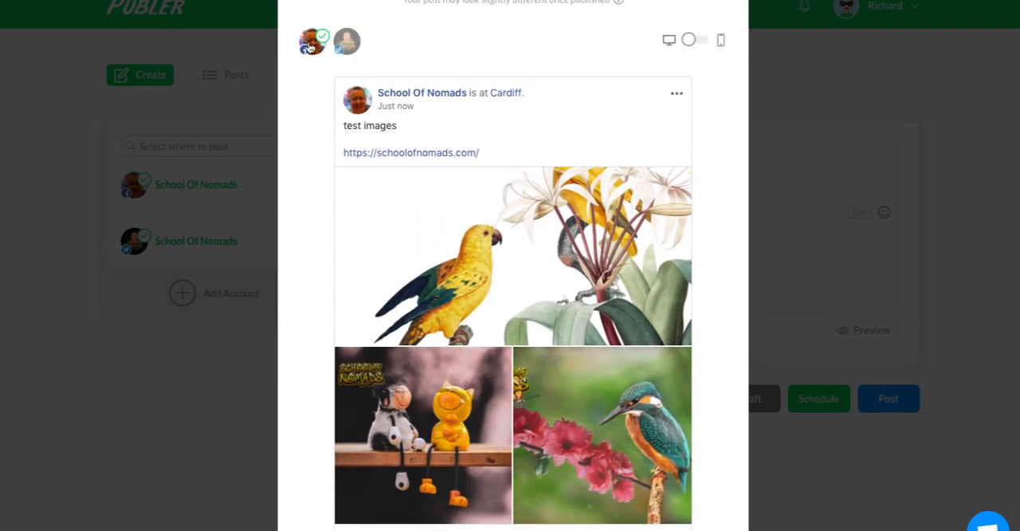
{"action": "scroll", "coordinate": [453, 227], "scroll_direction": "down", "scroll_amount": 1}
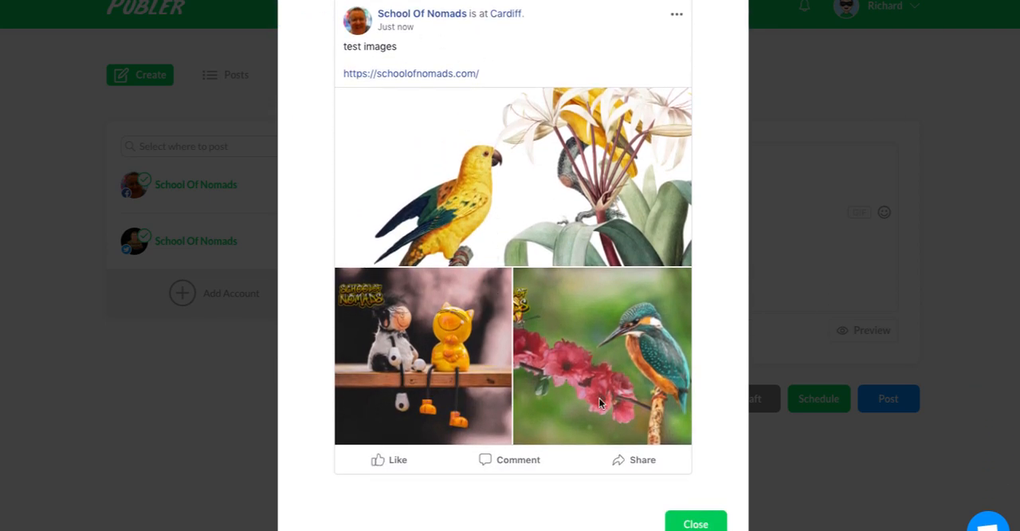
{"action": "scroll", "coordinate": [492, 120], "scroll_direction": "up", "scroll_amount": 2}
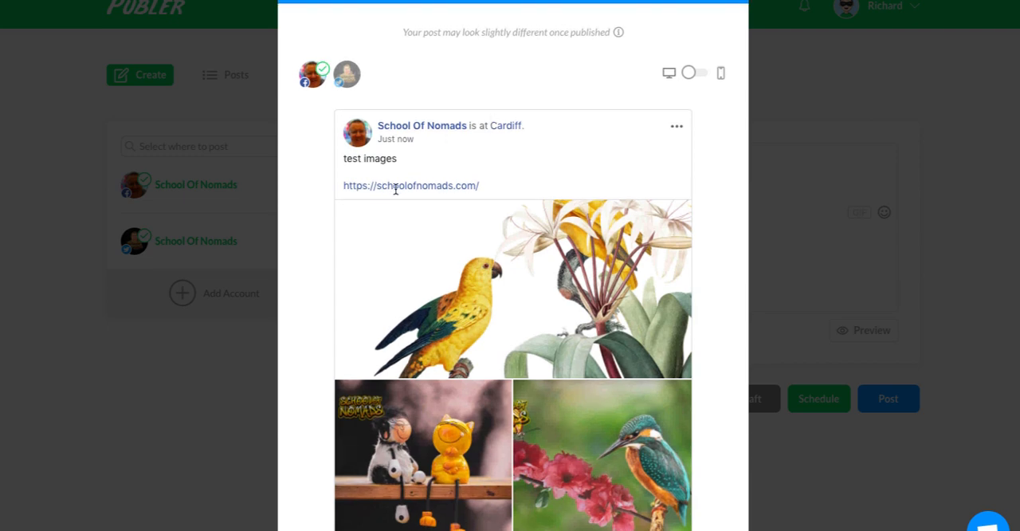
{"action": "scroll", "coordinate": [470, 200], "scroll_direction": "down", "scroll_amount": 1}
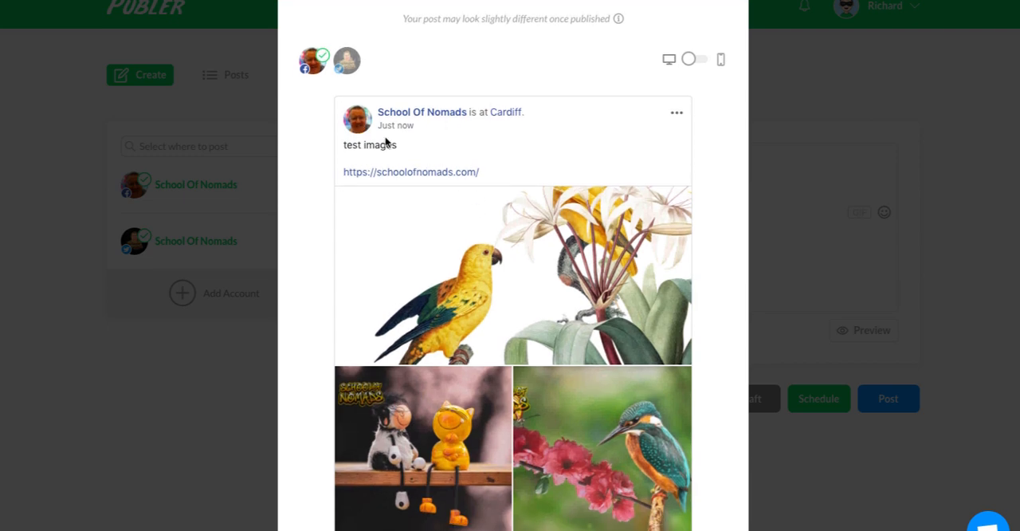
{"action": "scroll", "coordinate": [535, 280], "scroll_direction": "up", "scroll_amount": 1}
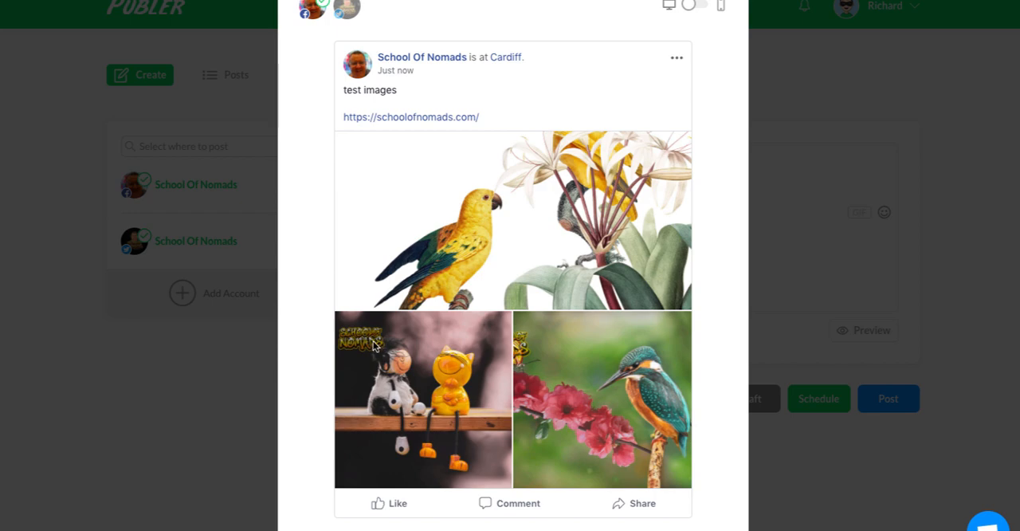
{"action": "scroll", "coordinate": [375, 344], "scroll_direction": "up", "scroll_amount": 1}
{"action": "scroll", "coordinate": [388, 189], "scroll_direction": "down", "scroll_amount": 2}
{"action": "scroll", "coordinate": [476, 151], "scroll_direction": "up", "scroll_amount": 3}
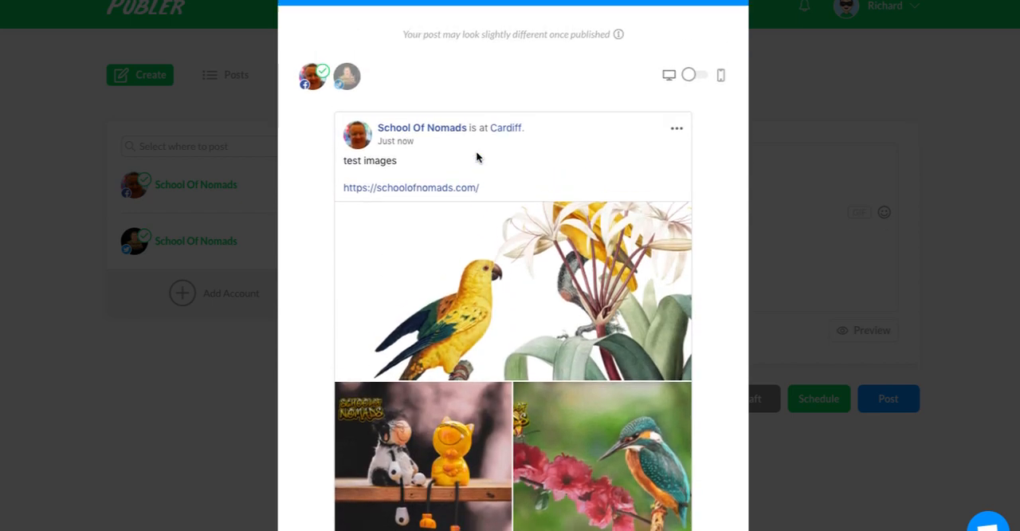
Preview the Twitter version on desktop and mobile, check the mobile Facebook version, and close the preview.
{"action": "left_click", "coordinate": [347, 121]}
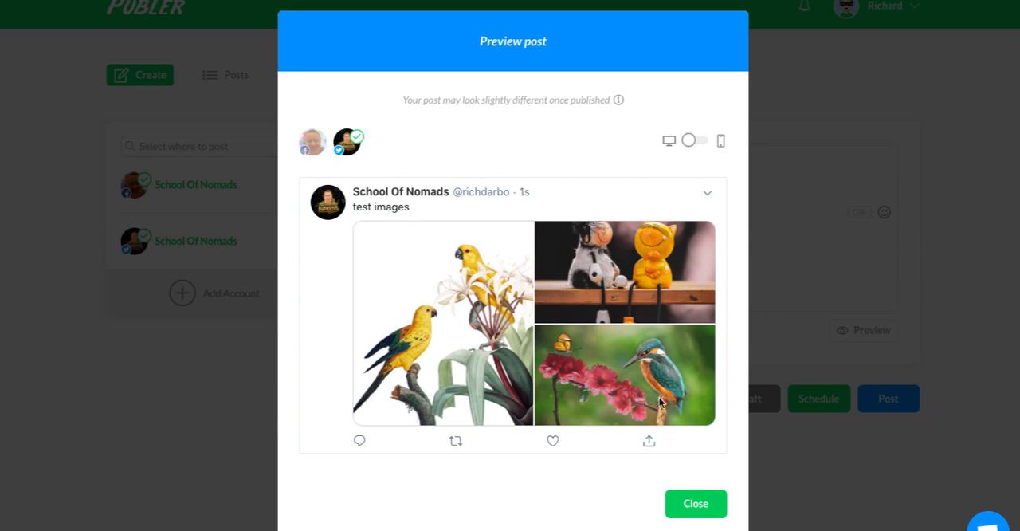
{"action": "left_click", "coordinate": [693, 141]}
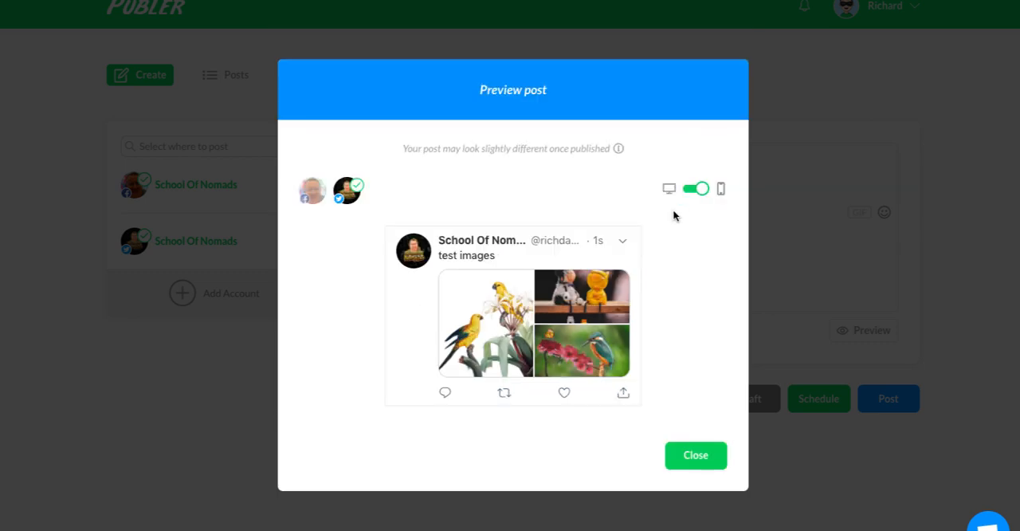
{"action": "left_click", "coordinate": [670, 141]}
{"action": "left_click", "coordinate": [721, 140]}
{"action": "left_click", "coordinate": [313, 191]}
{"action": "scroll", "coordinate": [535, 370], "scroll_direction": "down", "scroll_amount": 1}
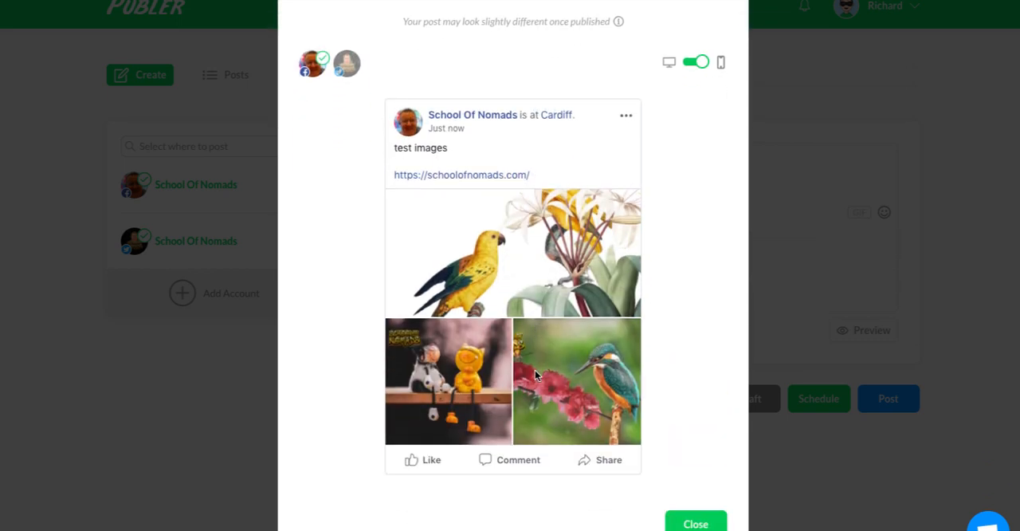
{"action": "scroll", "coordinate": [534, 370], "scroll_direction": "up", "scroll_amount": 1}
{"action": "scroll", "coordinate": [626, 395], "scroll_direction": "down", "scroll_amount": 1}
{"action": "left_click", "coordinate": [696, 524]}
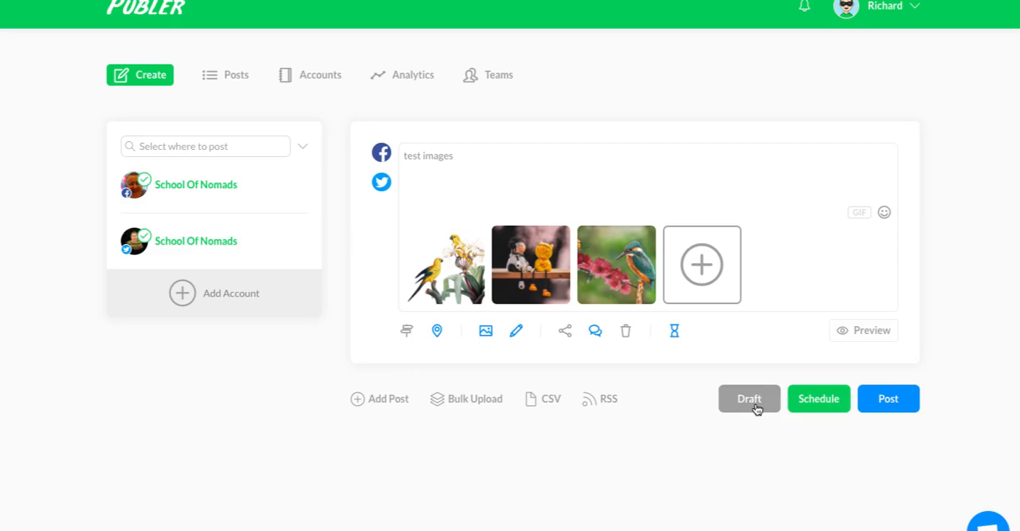
Look at the Manually and AutoSchedule scheduling modes for the post and leave scheduling without setting one.
{"action": "left_click", "coordinate": [821, 406]}
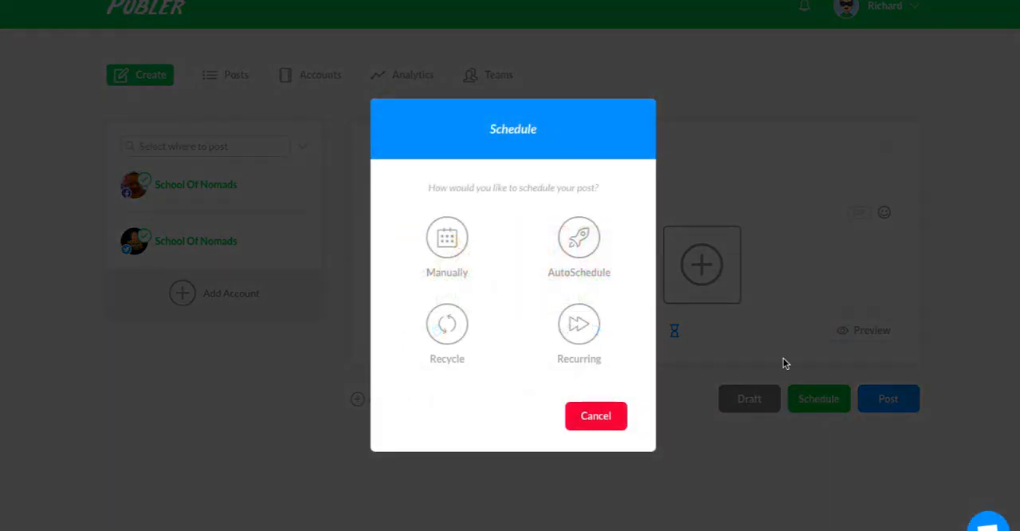
{"action": "left_click", "coordinate": [449, 243]}
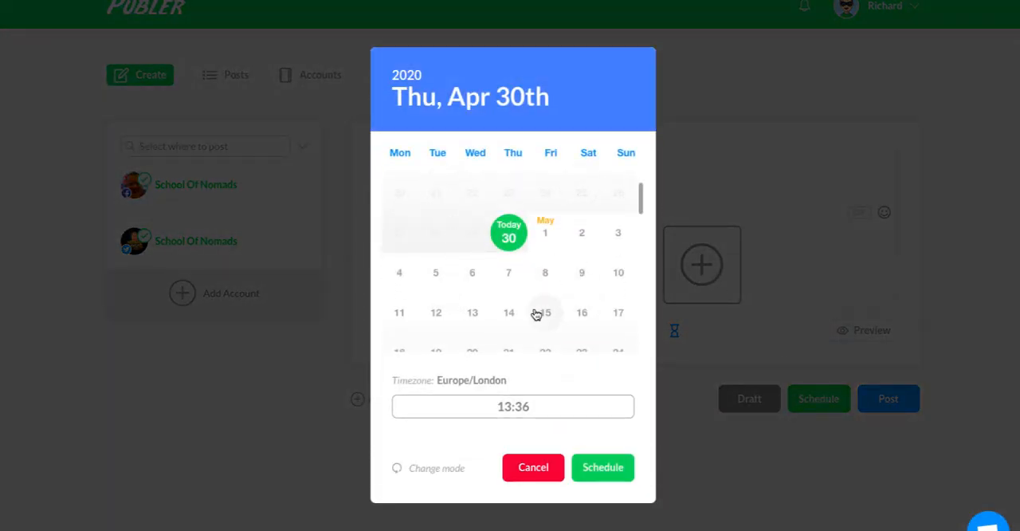
{"action": "left_click", "coordinate": [417, 469]}
{"action": "left_click", "coordinate": [581, 237]}
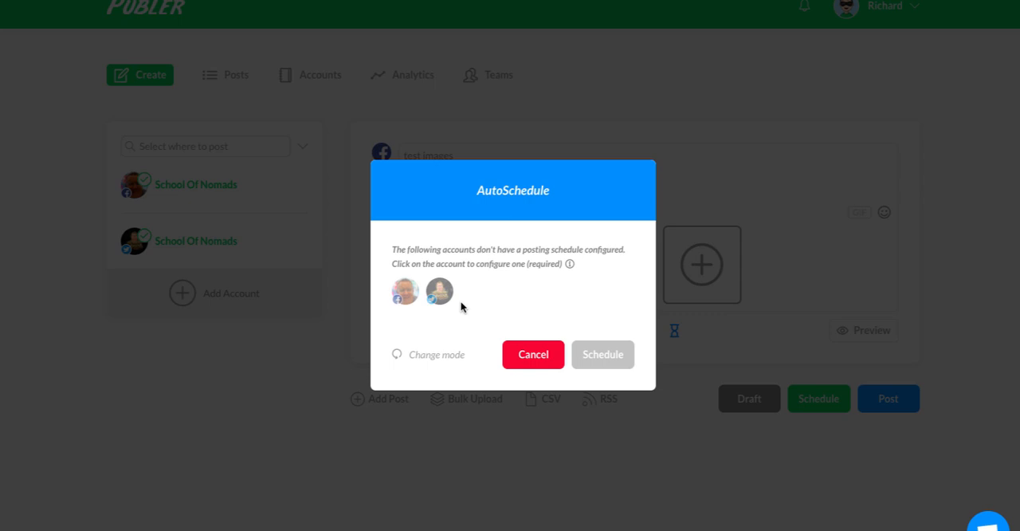
{"action": "left_click", "coordinate": [452, 355]}
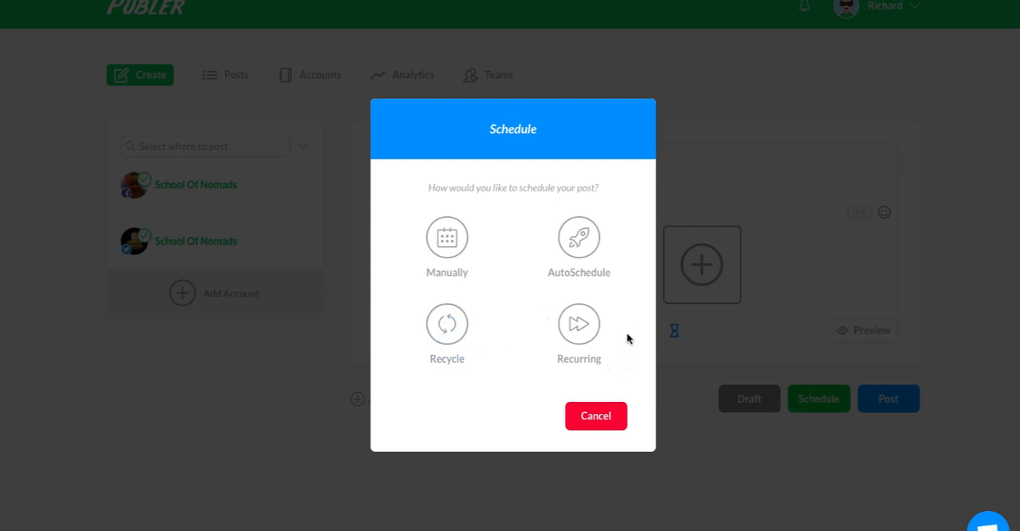
{"action": "left_click", "coordinate": [603, 417]}
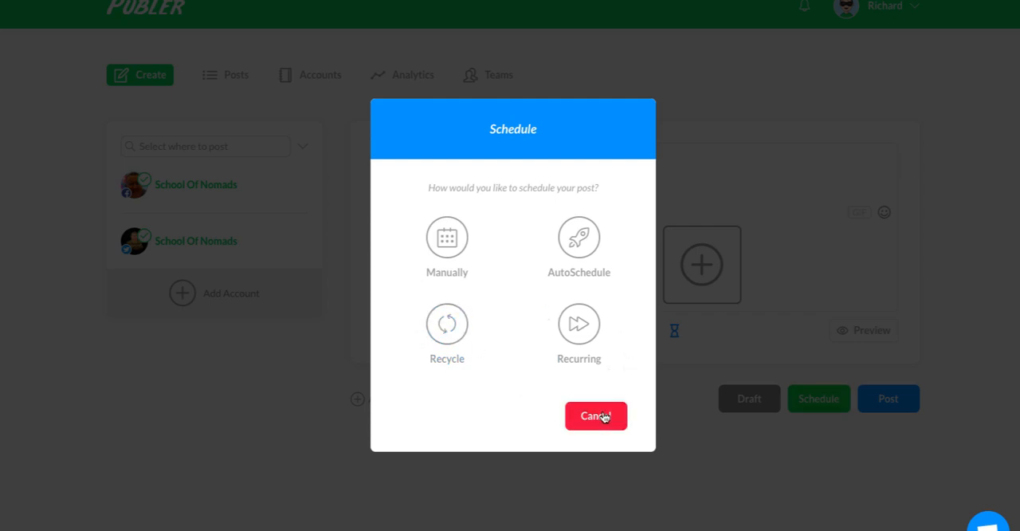
Publish the image post immediately to the School Of Nomads Facebook and Twitter accounts.
{"action": "scroll", "coordinate": [832, 406], "scroll_direction": "down", "scroll_amount": 1}
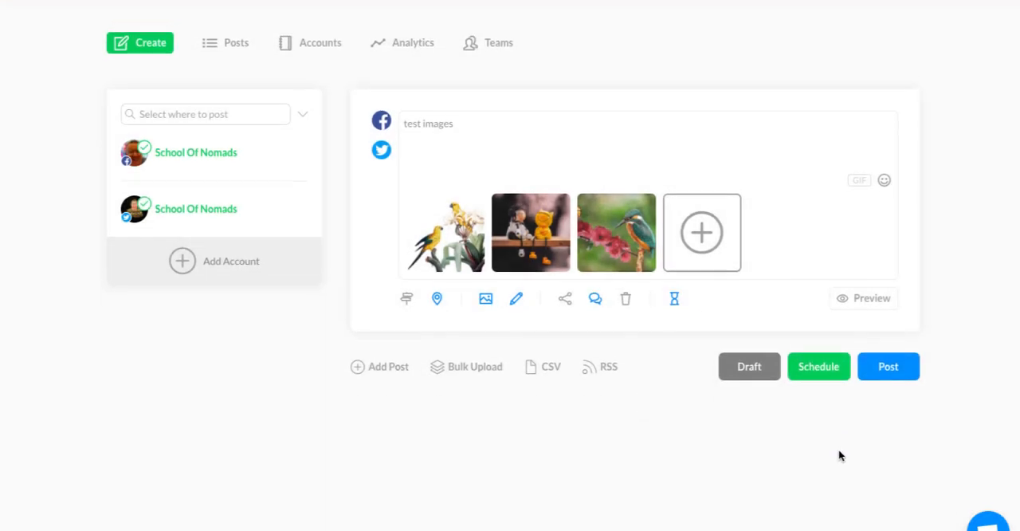
{"action": "left_click", "coordinate": [894, 368]}
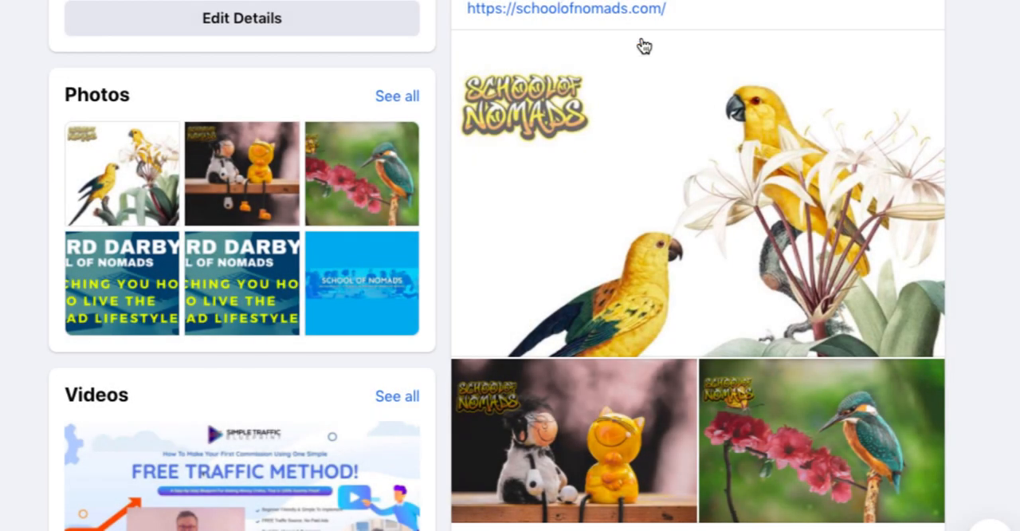
Check the published post's text, signature link and watermarked images on the School Of Nomads Facebook page and Twitter profile.
{"action": "scroll", "coordinate": [688, 152], "scroll_direction": "down", "scroll_amount": 1}
{"action": "scroll", "coordinate": [596, 197], "scroll_direction": "down", "scroll_amount": 2}
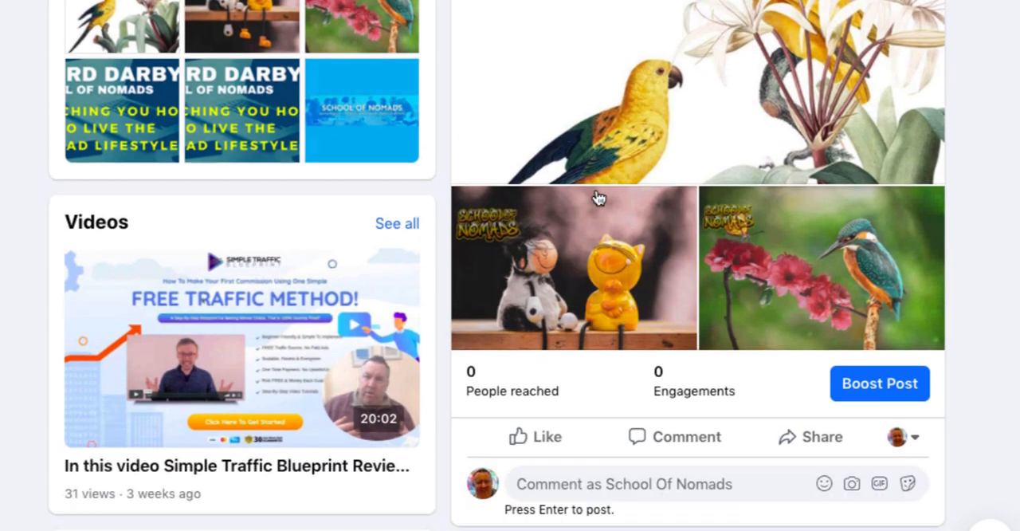
{"action": "scroll", "coordinate": [781, 186], "scroll_direction": "up", "scroll_amount": 2}
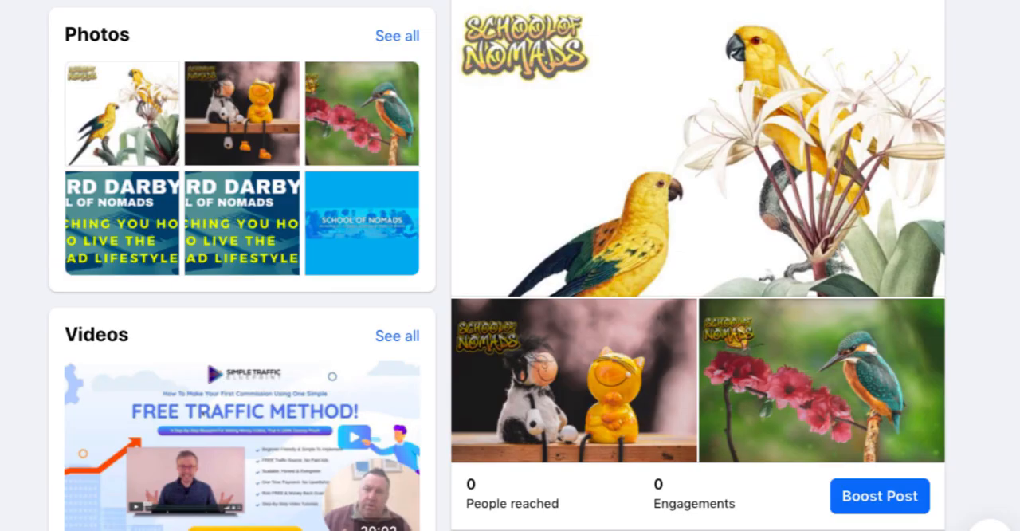
{"action": "scroll", "coordinate": [606, 75], "scroll_direction": "down", "scroll_amount": 1}
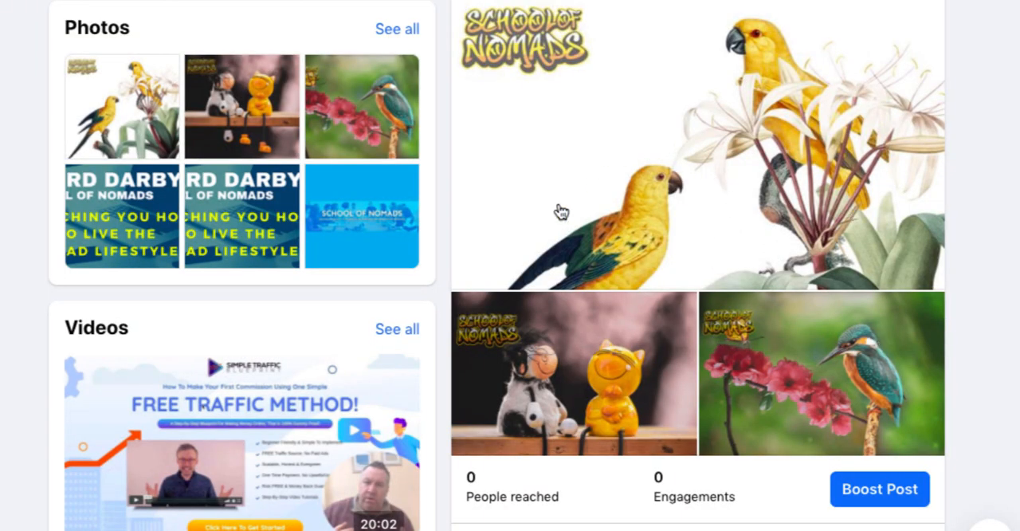
{"action": "scroll", "coordinate": [768, 277], "scroll_direction": "up", "scroll_amount": 1}
{"action": "scroll", "coordinate": [770, 278], "scroll_direction": "down", "scroll_amount": 1}
{"action": "scroll", "coordinate": [770, 278], "scroll_direction": "up", "scroll_amount": 1}
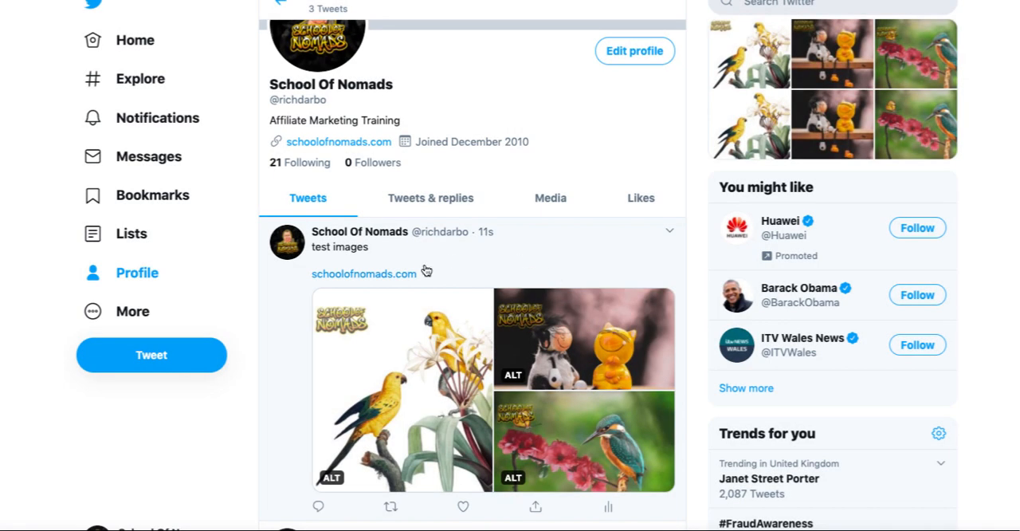
{"action": "scroll", "coordinate": [449, 302], "scroll_direction": "down", "scroll_amount": 1}
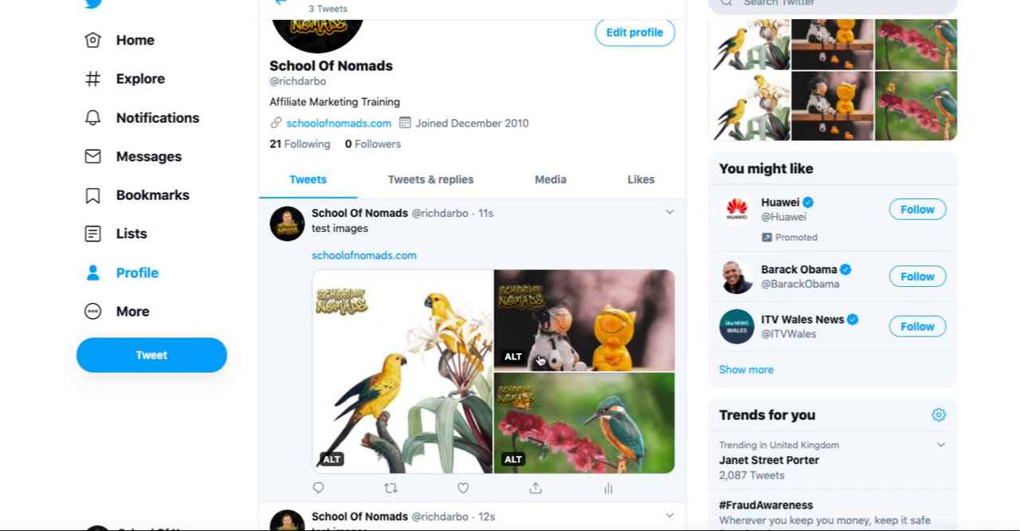
{"action": "scroll", "coordinate": [541, 360], "scroll_direction": "up", "scroll_amount": 1}
{"action": "left_click", "coordinate": [516, 379]}
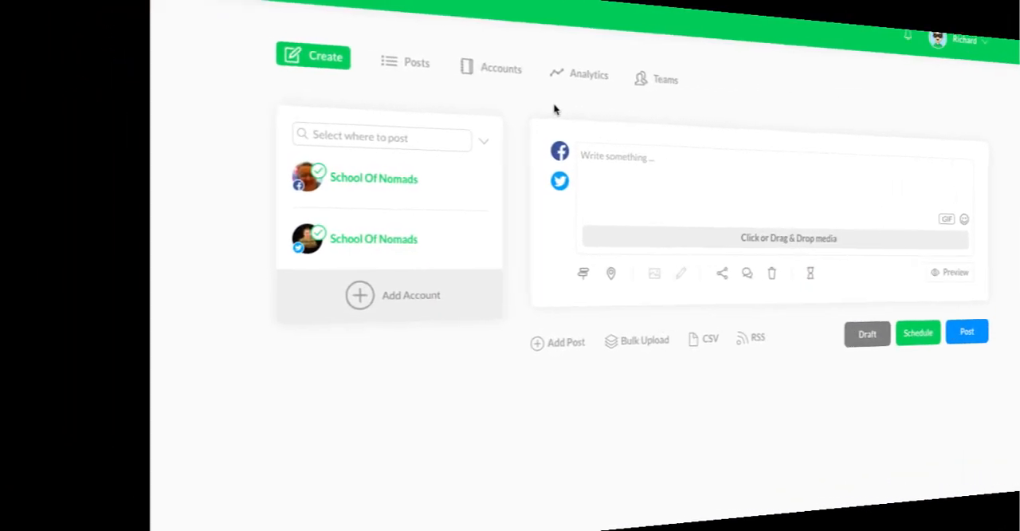
Return to Publer and review the Facebook and Twitter entries in the list of posted posts.
{"action": "left_click", "coordinate": [220, 74]}
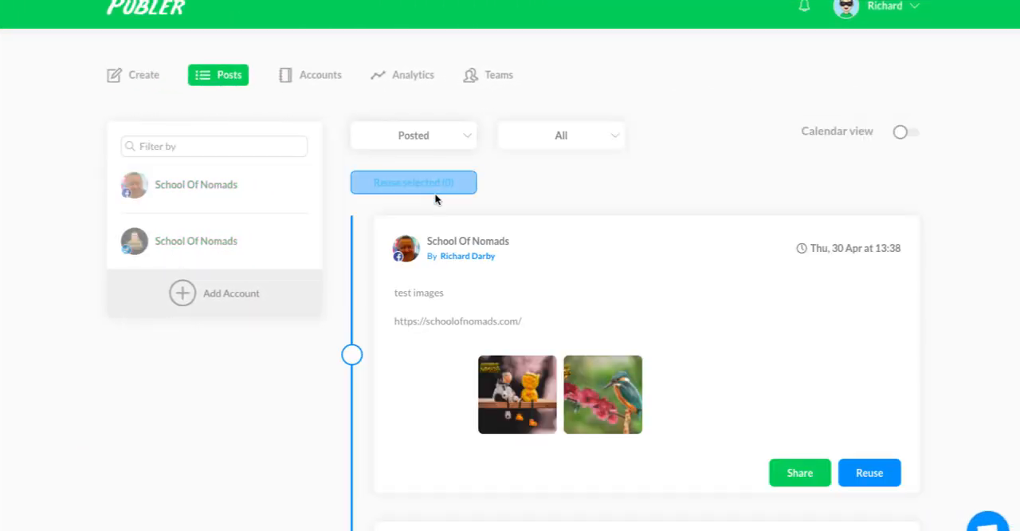
{"action": "scroll", "coordinate": [545, 284], "scroll_direction": "down", "scroll_amount": 1}
{"action": "scroll", "coordinate": [546, 284], "scroll_direction": "down", "scroll_amount": 4}
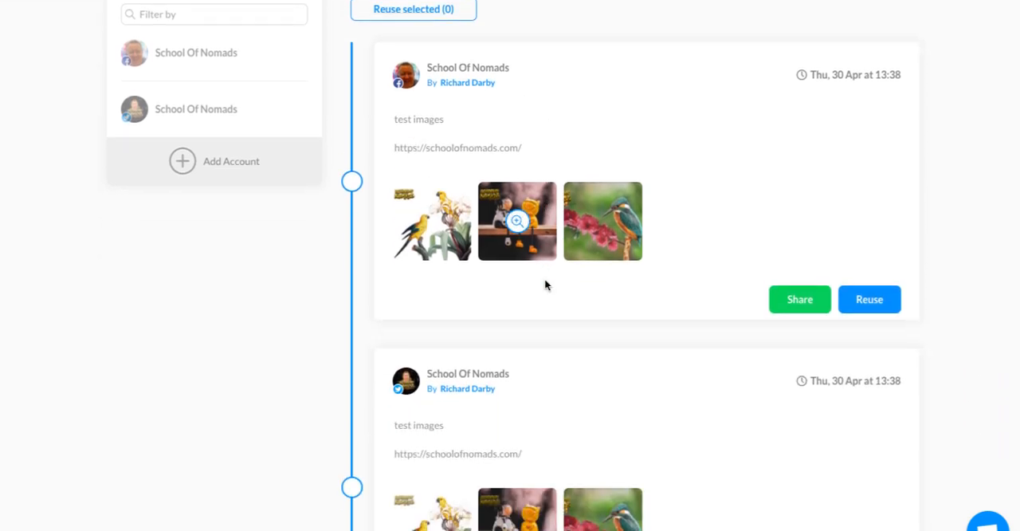
{"action": "scroll", "coordinate": [545, 285], "scroll_direction": "up", "scroll_amount": 1}
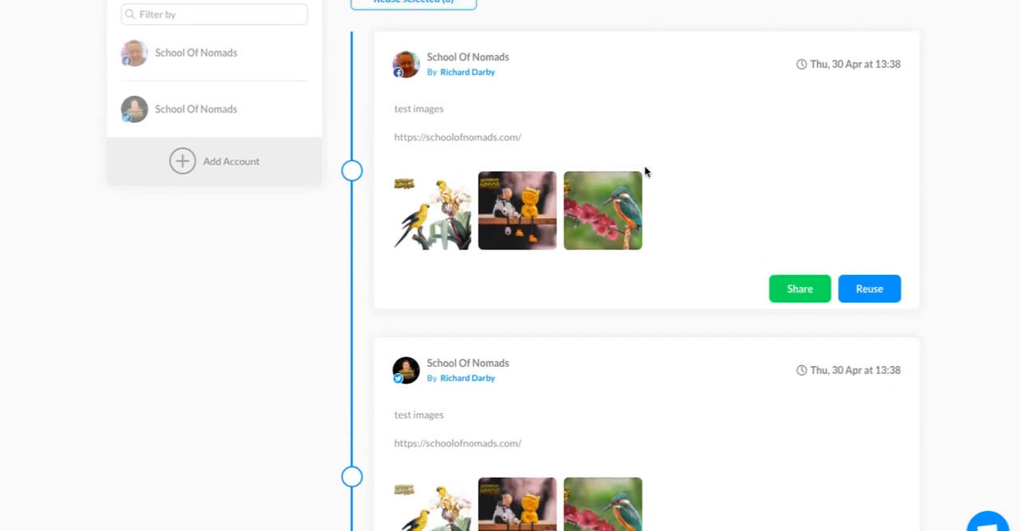
{"action": "scroll", "coordinate": [688, 247], "scroll_direction": "down", "scroll_amount": 1}
{"action": "scroll", "coordinate": [526, 319], "scroll_direction": "down", "scroll_amount": 3}
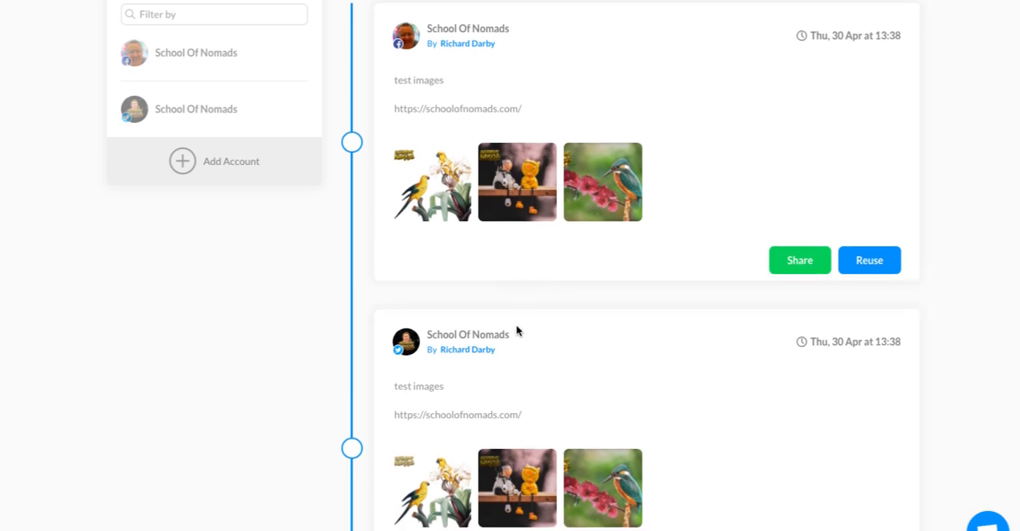
{"action": "scroll", "coordinate": [686, 287], "scroll_direction": "up", "scroll_amount": 1}
{"action": "scroll", "coordinate": [843, 301], "scroll_direction": "up", "scroll_amount": 1}
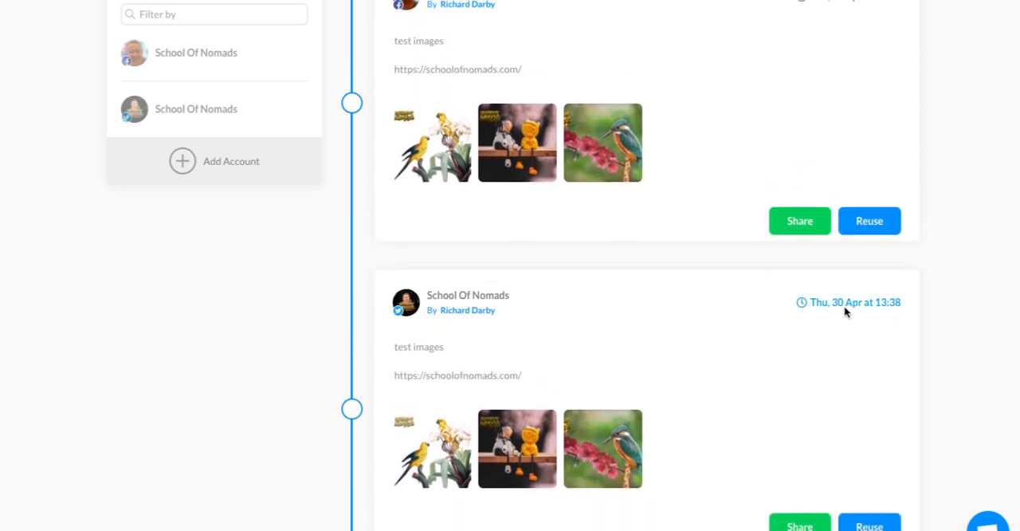
{"action": "scroll", "coordinate": [868, 253], "scroll_direction": "up", "scroll_amount": 1}
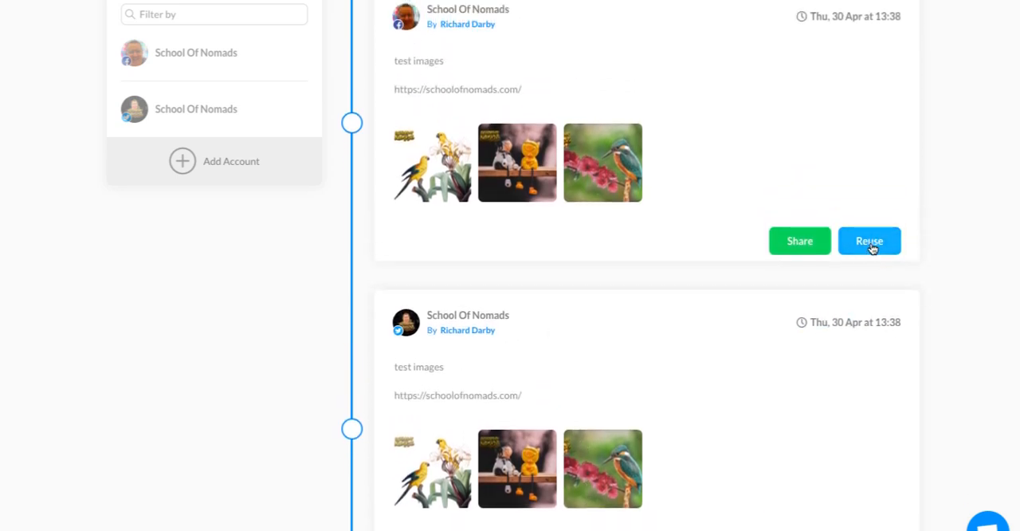
Reuse the published Facebook post in the composer and open its Facebook version for editing.
{"action": "scroll", "coordinate": [872, 268], "scroll_direction": "up", "scroll_amount": 1}
{"action": "left_click", "coordinate": [868, 262]}
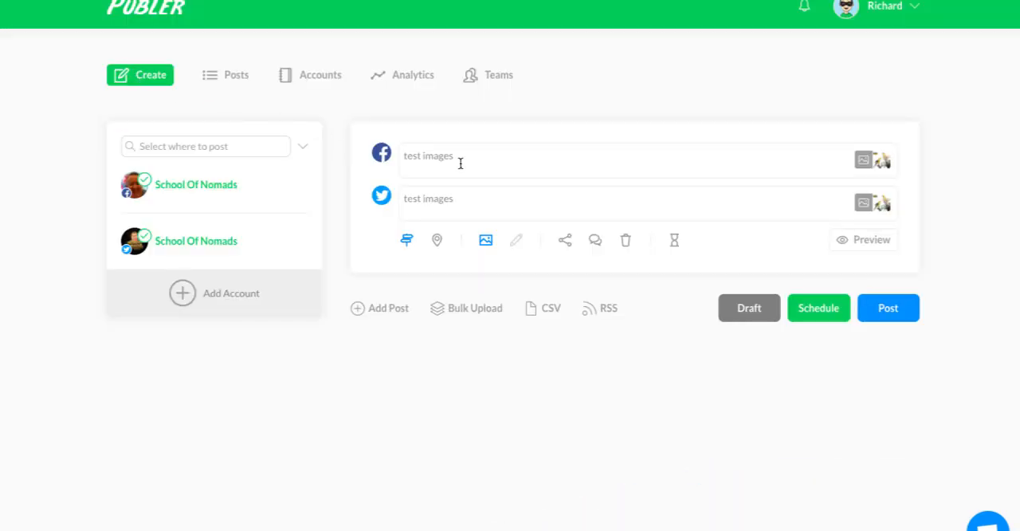
{"action": "left_click", "coordinate": [460, 162]}
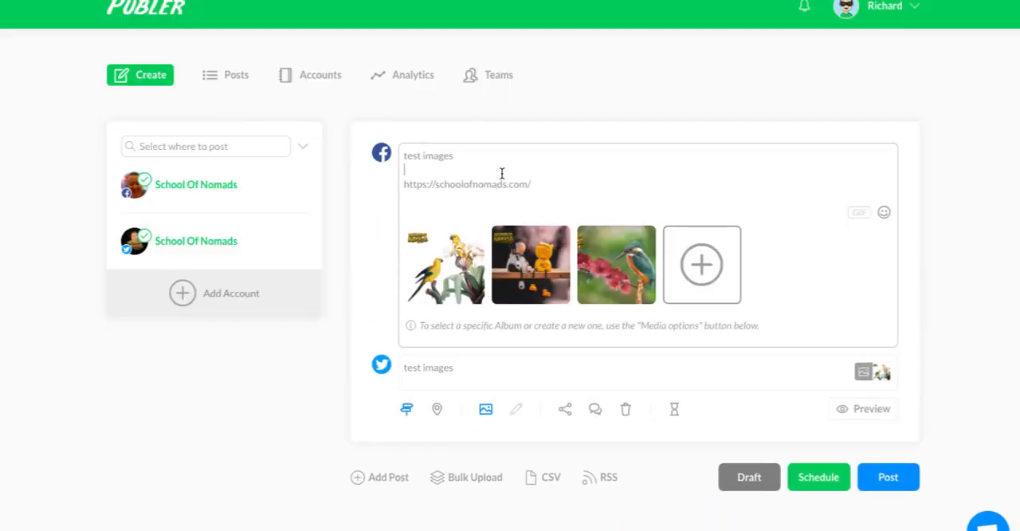
Show the posted posts in the monthly calendar view.
{"action": "mouse_move", "coordinate": [444, 255]}
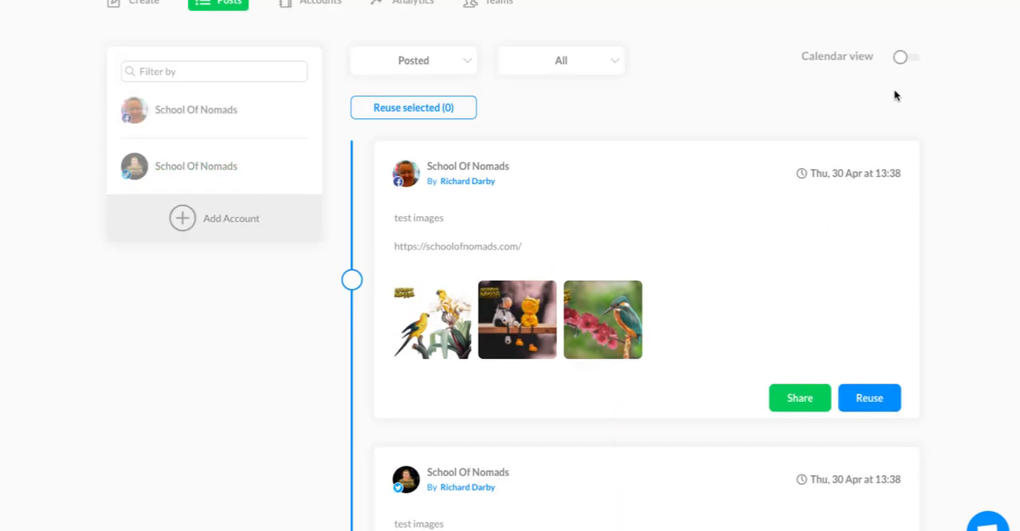
{"action": "left_click", "coordinate": [907, 58]}
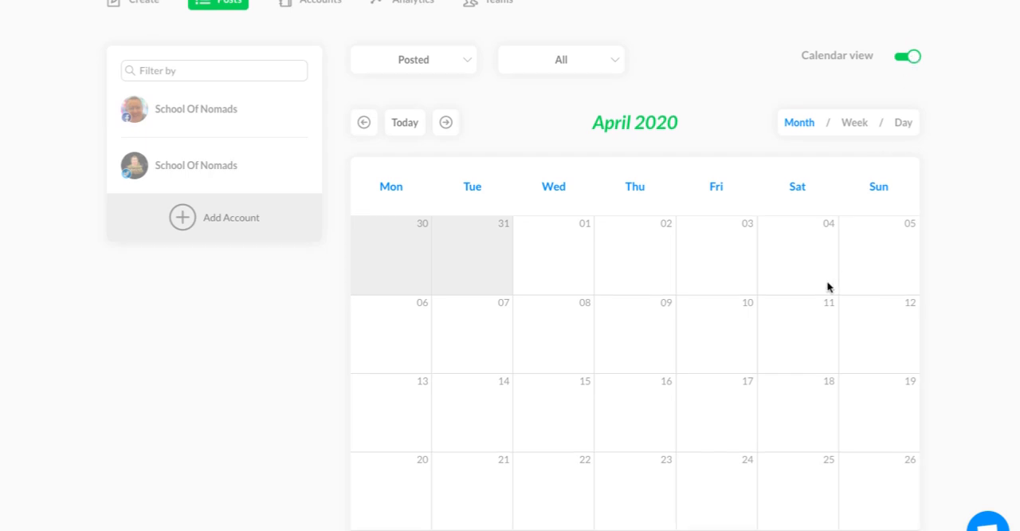
Examine the posts on 30 April in the monthly calendar of posted posts and turn the calendar view off.
{"action": "scroll", "coordinate": [827, 287], "scroll_direction": "down", "scroll_amount": 3}
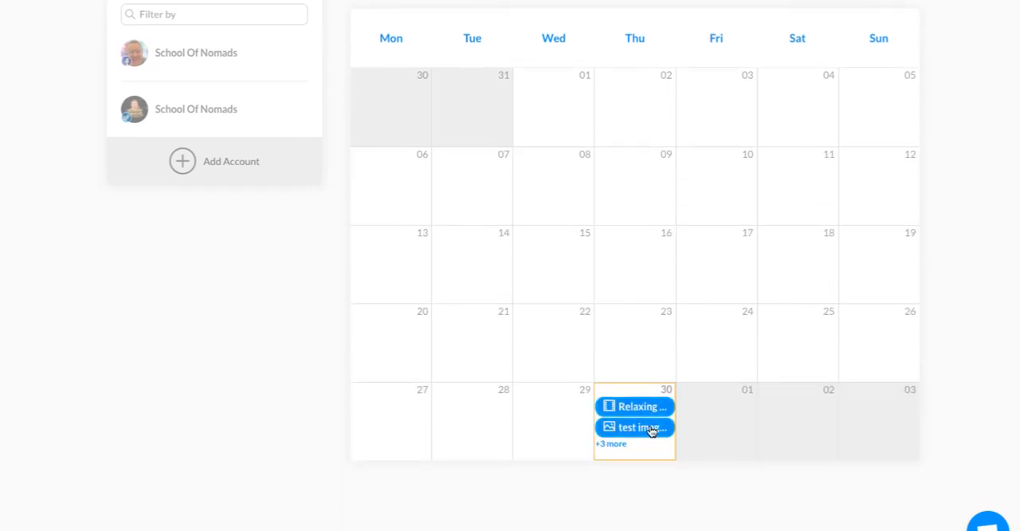
{"action": "scroll", "coordinate": [651, 425], "scroll_direction": "down", "scroll_amount": 1}
{"action": "scroll", "coordinate": [629, 390], "scroll_direction": "up", "scroll_amount": 1}
{"action": "scroll", "coordinate": [638, 403], "scroll_direction": "down", "scroll_amount": 2}
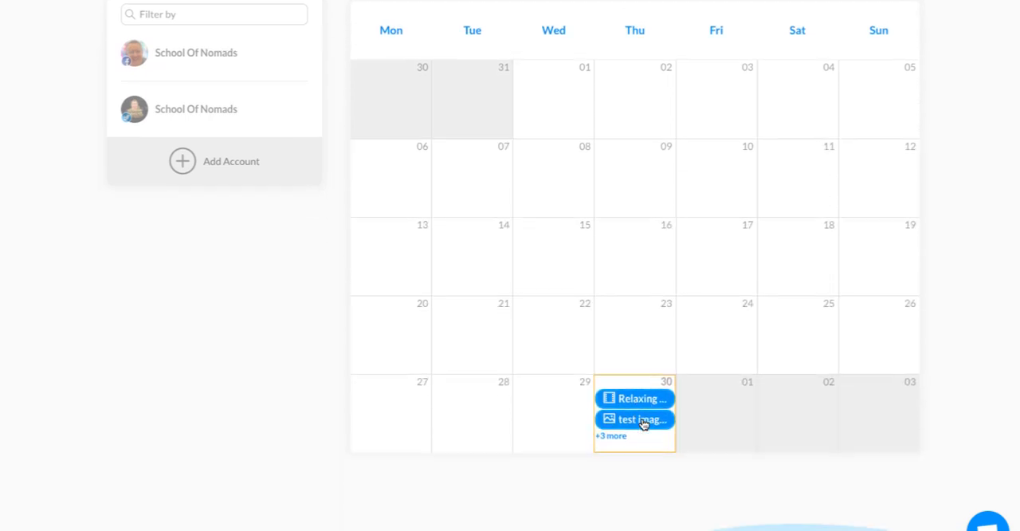
{"action": "scroll", "coordinate": [697, 424], "scroll_direction": "up", "scroll_amount": 5}
{"action": "scroll", "coordinate": [773, 410], "scroll_direction": "down", "scroll_amount": 3}
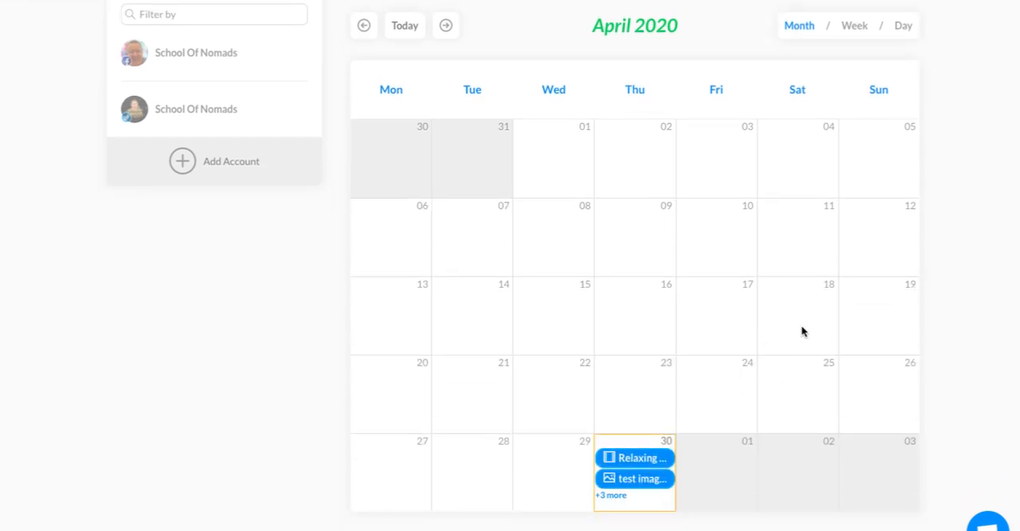
{"action": "scroll", "coordinate": [802, 330], "scroll_direction": "down", "scroll_amount": 2}
{"action": "scroll", "coordinate": [803, 331], "scroll_direction": "up", "scroll_amount": 4}
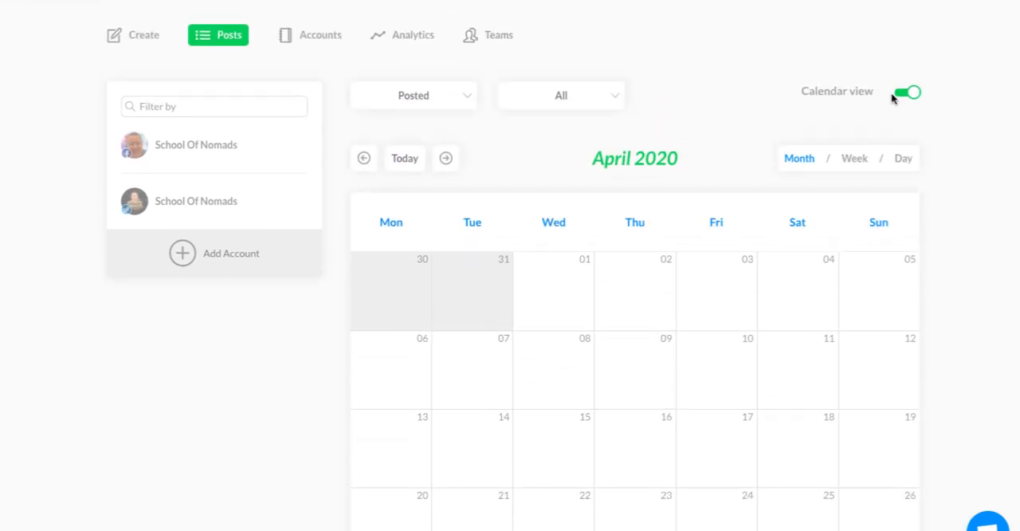
{"action": "left_click", "coordinate": [907, 92]}
Open the account settings of the School Of Nomads Facebook account and review the available options.
{"action": "left_click", "coordinate": [333, 34]}
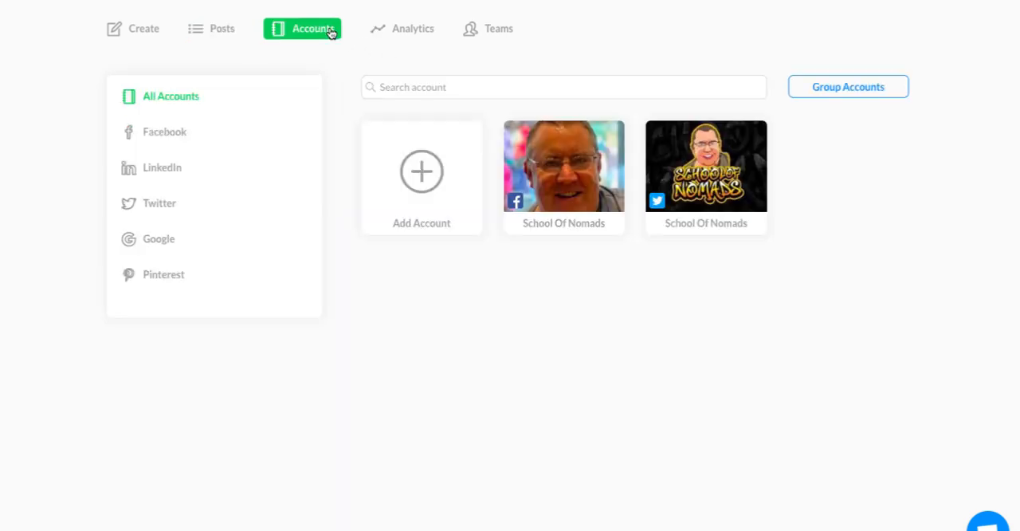
{"action": "scroll", "coordinate": [588, 231], "scroll_direction": "up", "scroll_amount": 1}
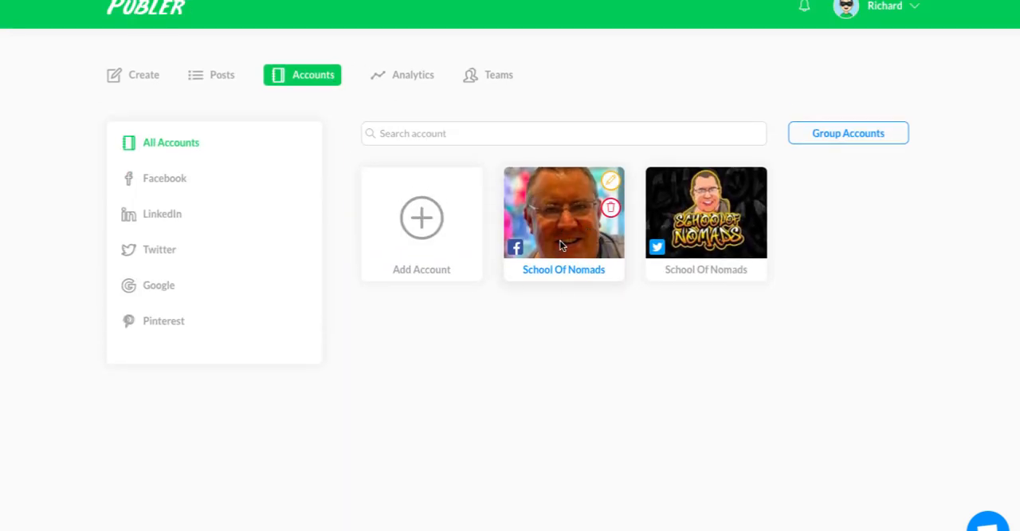
{"action": "left_click", "coordinate": [566, 253]}
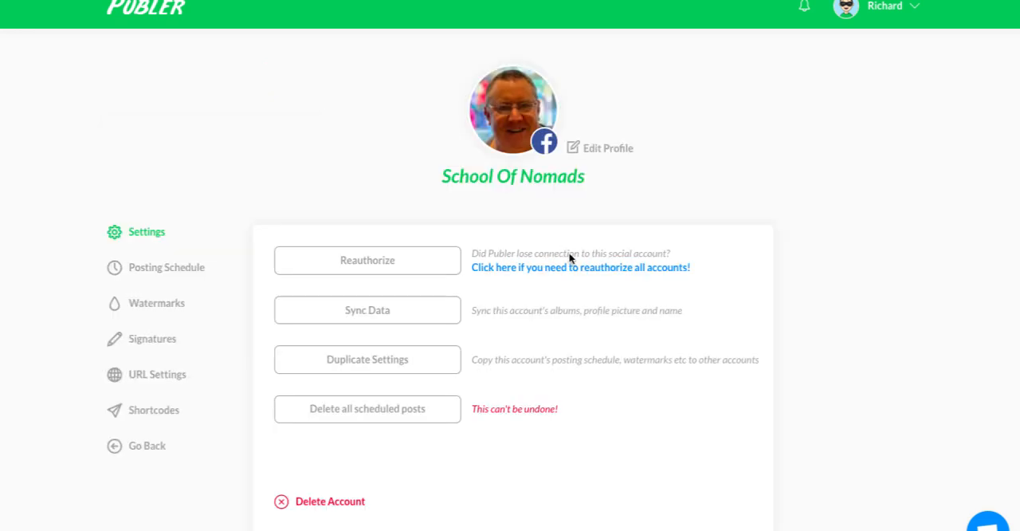
{"action": "scroll", "coordinate": [478, 223], "scroll_direction": "down", "scroll_amount": 1}
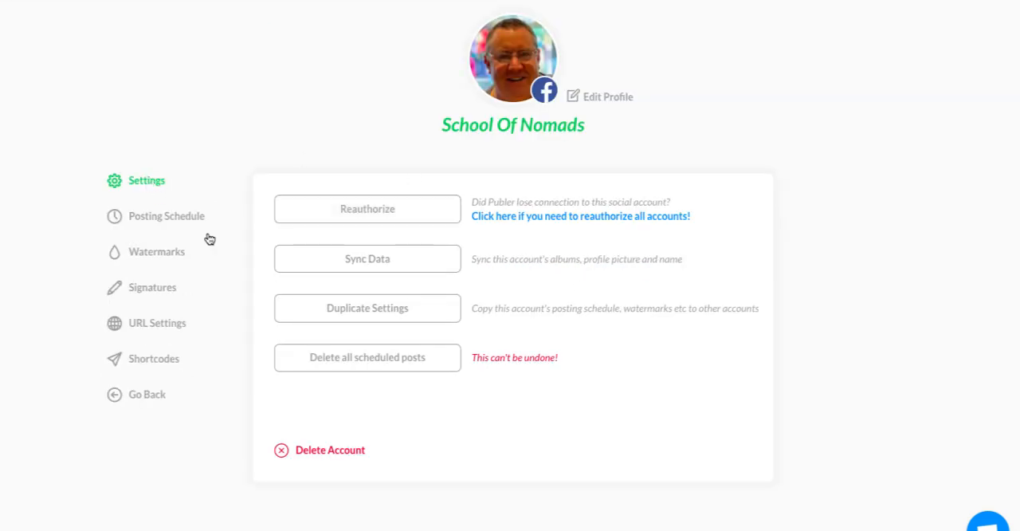
Review the autofill options of the Facebook account's posting schedule, including the time range and the selectable days.
{"action": "left_click", "coordinate": [164, 222]}
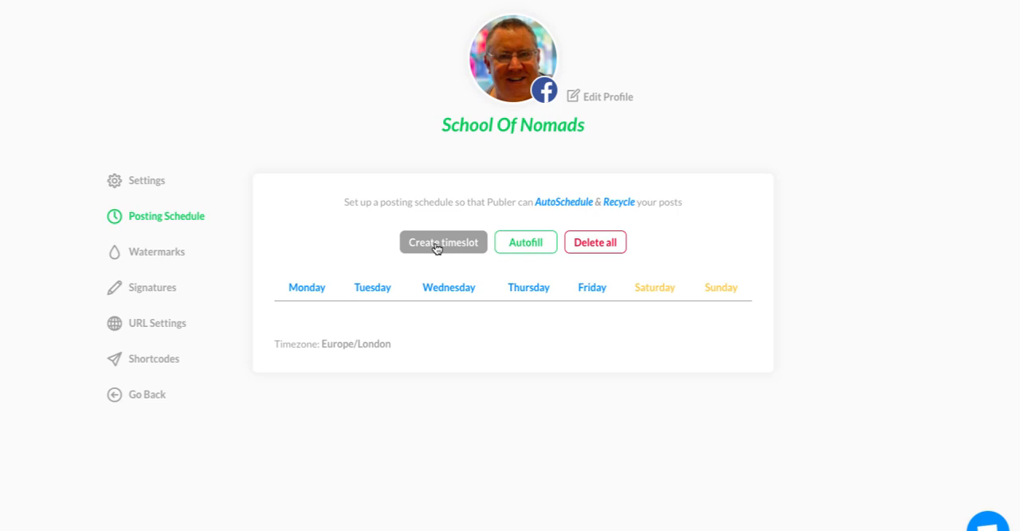
{"action": "left_click", "coordinate": [514, 248]}
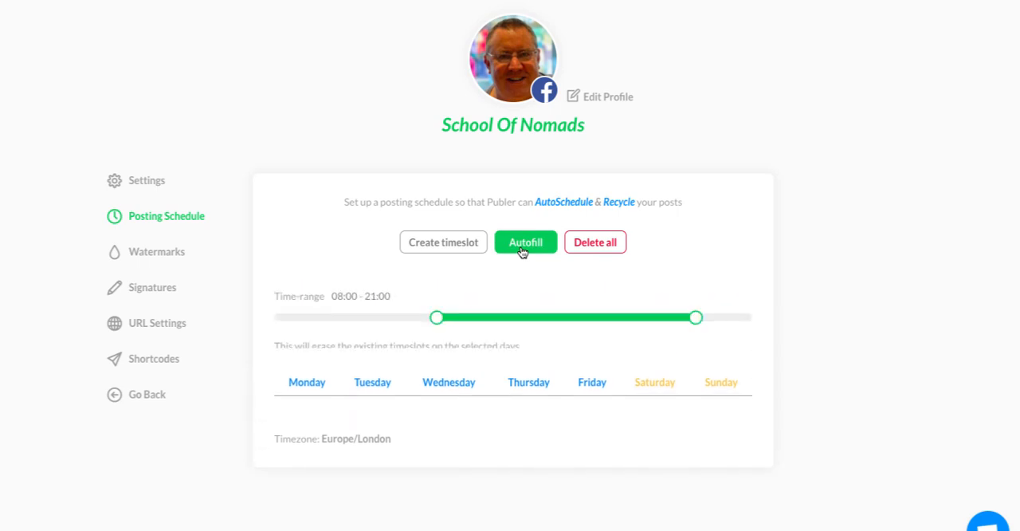
{"action": "scroll", "coordinate": [550, 327], "scroll_direction": "down", "scroll_amount": 1}
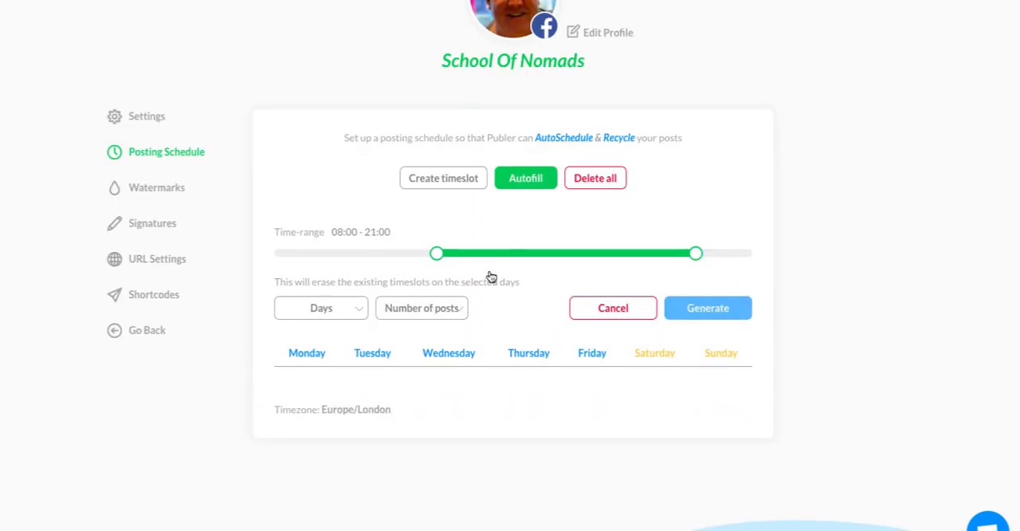
{"action": "left_click", "coordinate": [347, 308]}
{"action": "scroll", "coordinate": [317, 410], "scroll_direction": "down", "scroll_amount": 1}
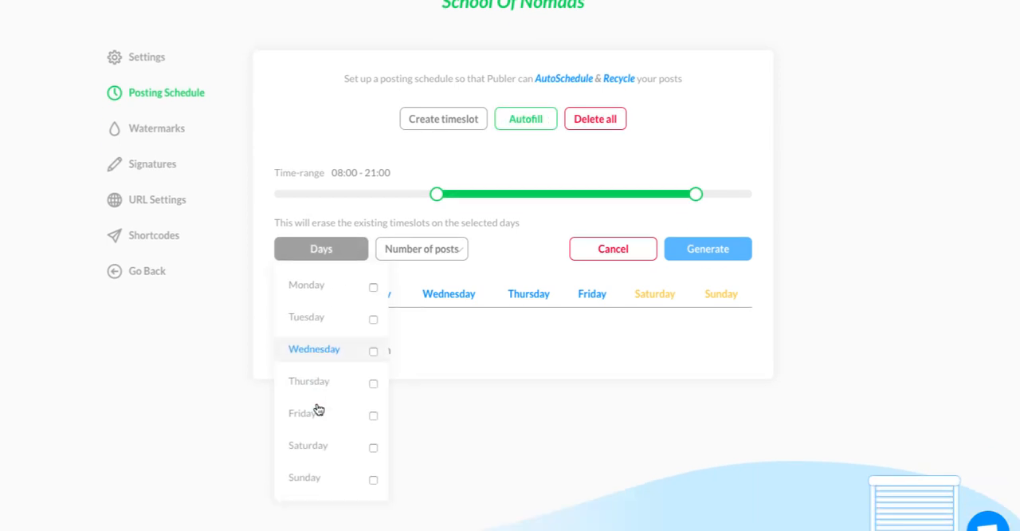
{"action": "left_click", "coordinate": [525, 278]}
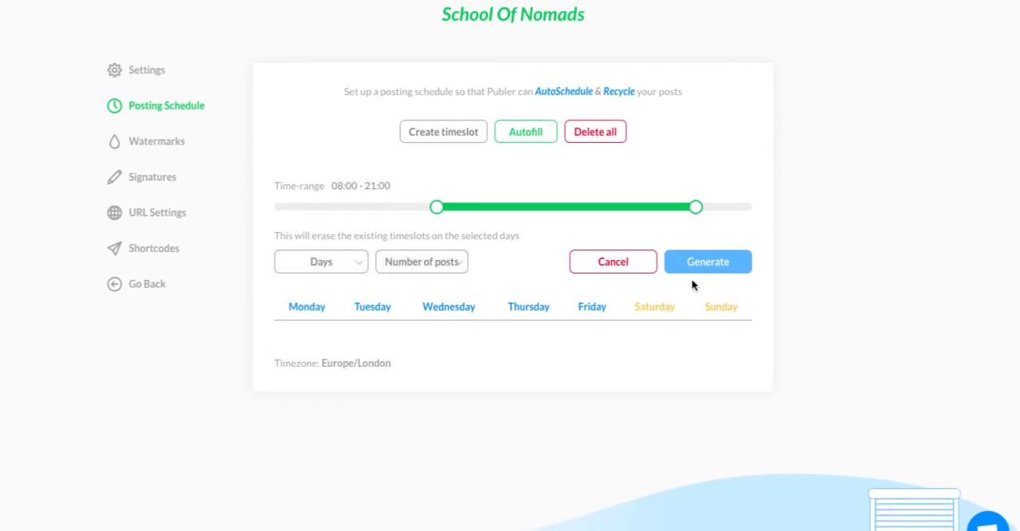
{"action": "scroll", "coordinate": [627, 322], "scroll_direction": "down", "scroll_amount": 1}
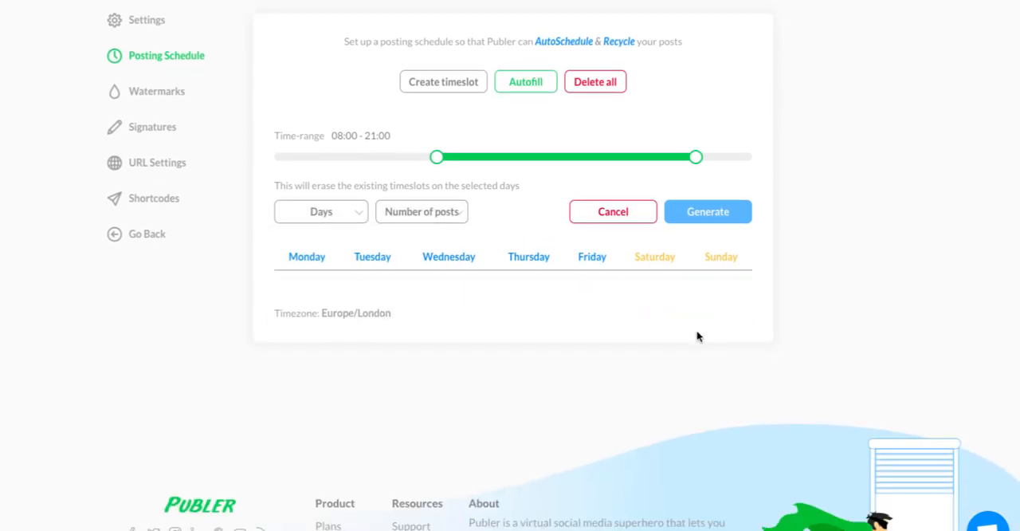
Open the form for creating a timeslot in the posting schedule and review its time, days, post type and label fields.
{"action": "scroll", "coordinate": [699, 338], "scroll_direction": "up", "scroll_amount": 1}
{"action": "left_click", "coordinate": [426, 112]}
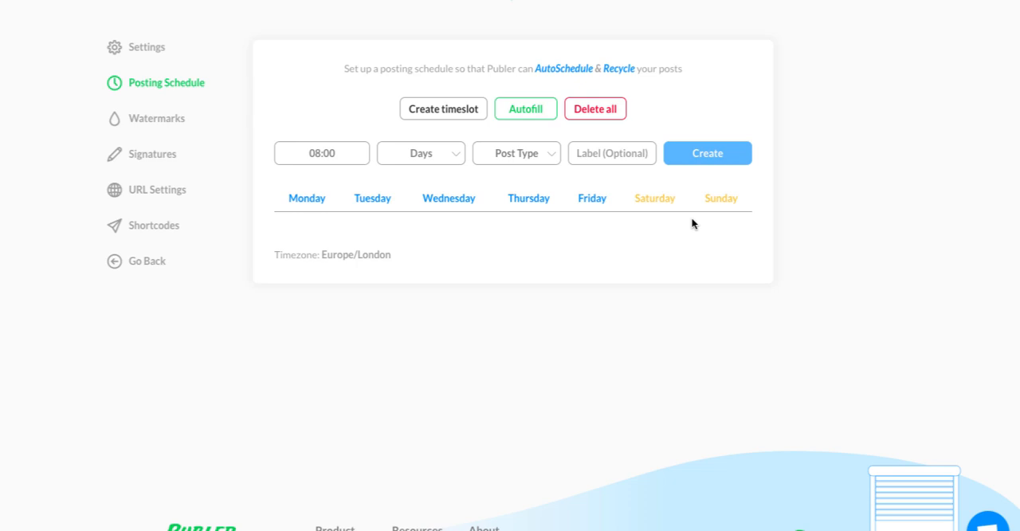
{"action": "scroll", "coordinate": [691, 220], "scroll_direction": "up", "scroll_amount": 2}
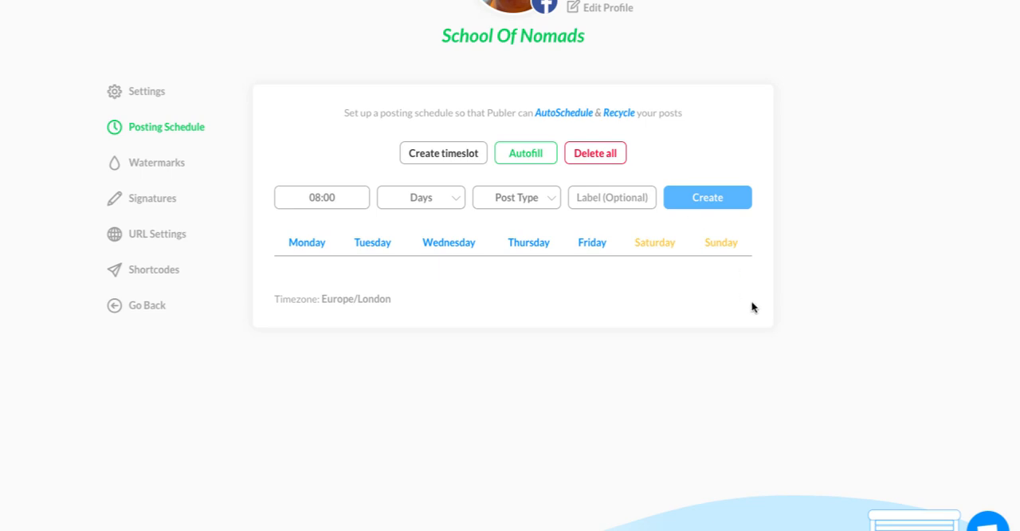
{"action": "scroll", "coordinate": [752, 305], "scroll_direction": "up", "scroll_amount": 1}
Check the Facebook account's saved watermarks and signatures.
{"action": "left_click", "coordinate": [159, 181]}
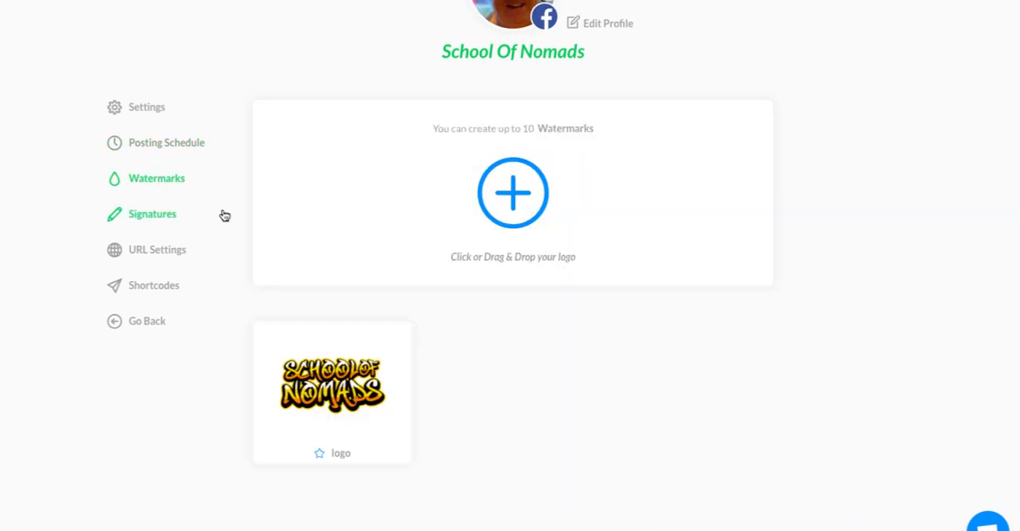
{"action": "mouse_move", "coordinate": [382, 384]}
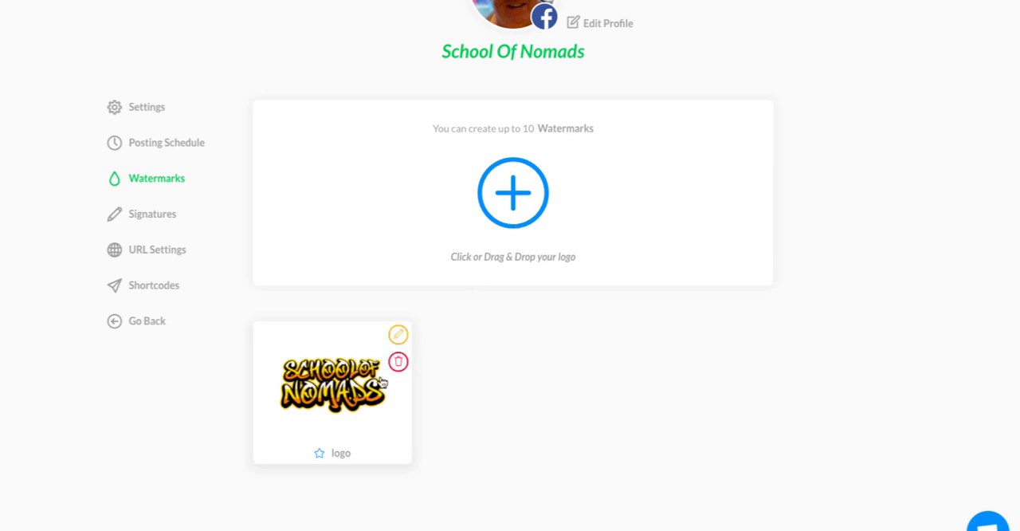
{"action": "left_click", "coordinate": [153, 213]}
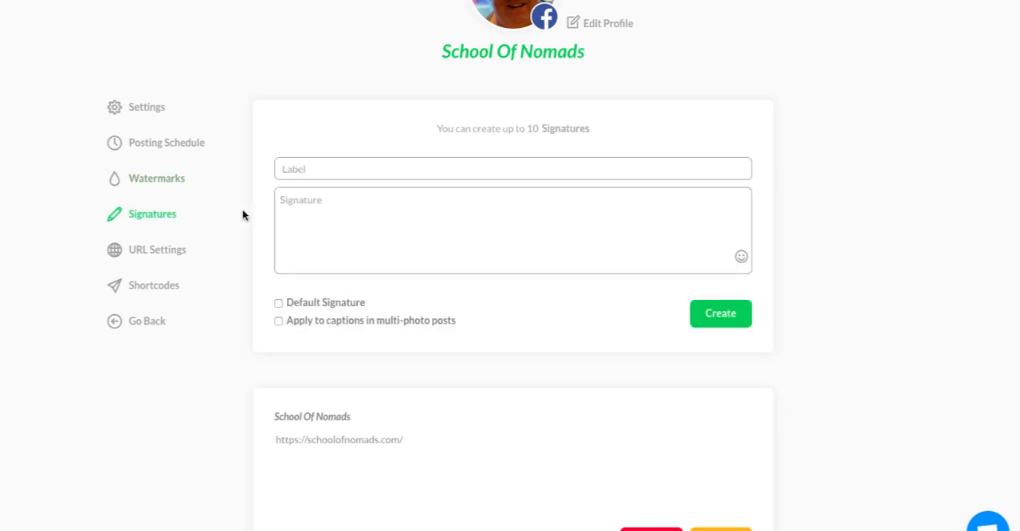
Review the Facebook account's URL settings, including the link shortening methods and the Google Analytics UTM parameters.
{"action": "left_click", "coordinate": [152, 253]}
{"action": "scroll", "coordinate": [404, 326], "scroll_direction": "down", "scroll_amount": 1}
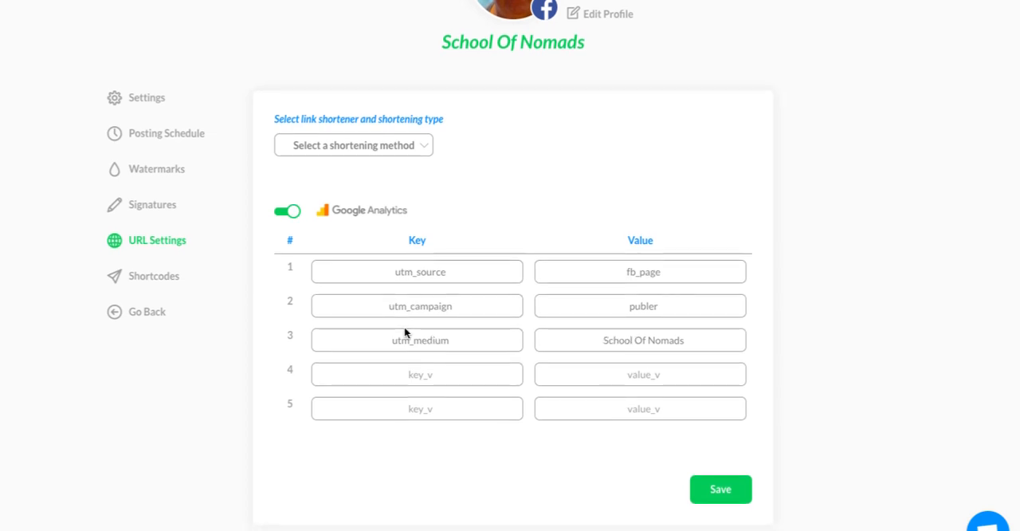
{"action": "left_click", "coordinate": [410, 153]}
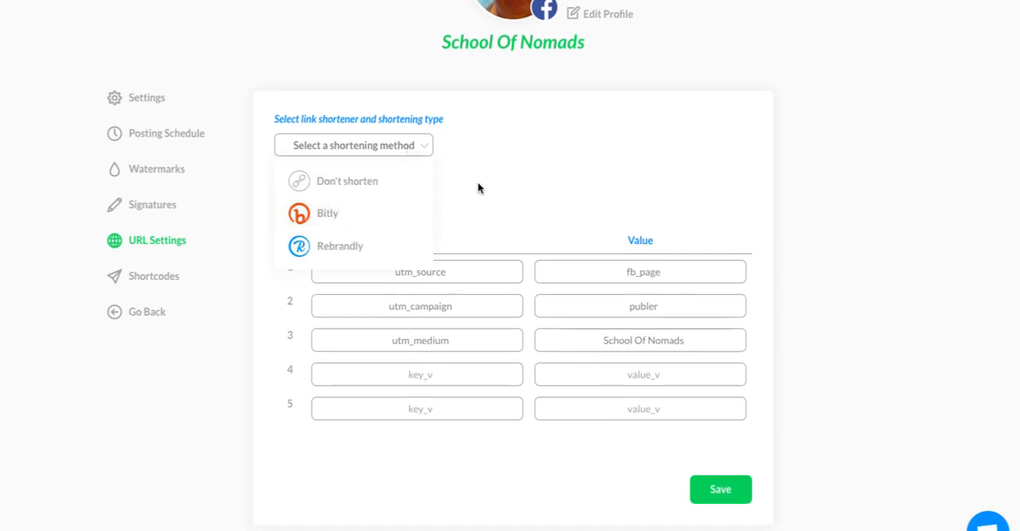
{"action": "left_click", "coordinate": [502, 202]}
{"action": "scroll", "coordinate": [502, 197], "scroll_direction": "down", "scroll_amount": 1}
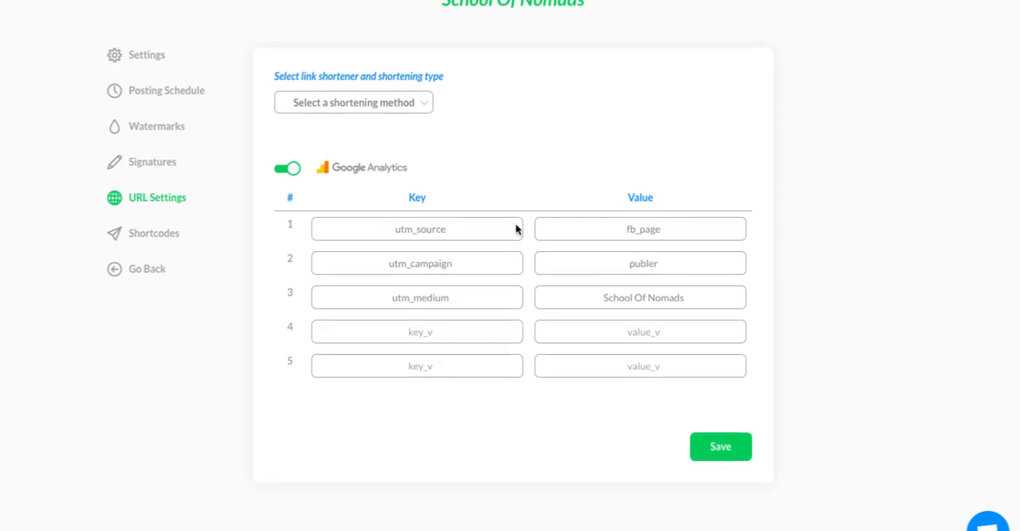
{"action": "scroll", "coordinate": [503, 221], "scroll_direction": "up", "scroll_amount": 1}
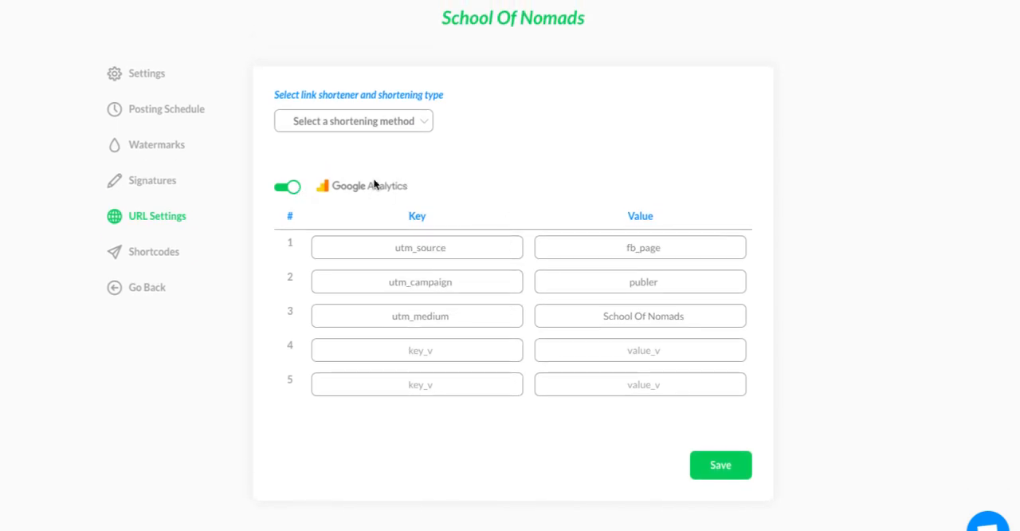
{"action": "scroll", "coordinate": [163, 239], "scroll_direction": "up", "scroll_amount": 1}
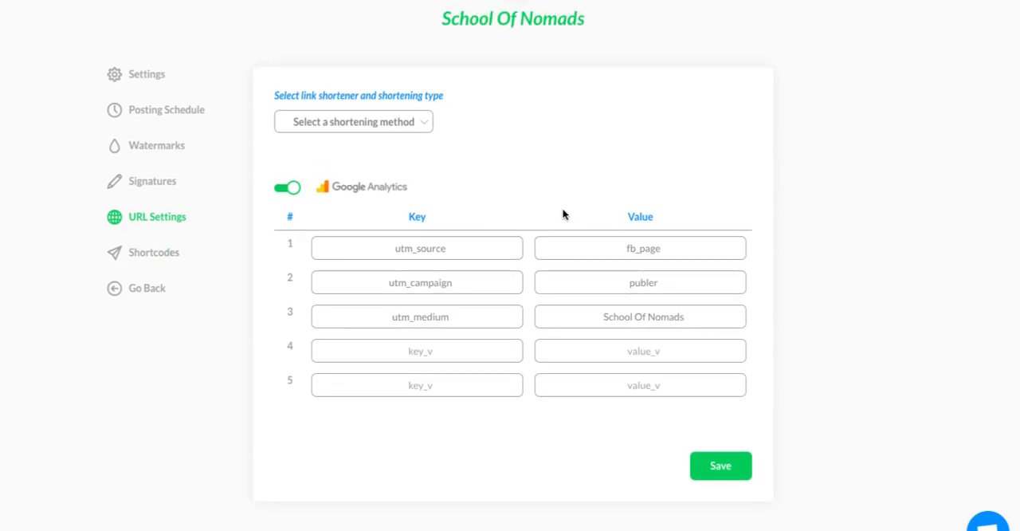
View the Facebook account's shortcodes and return to the overview of all accounts.
{"action": "left_click", "coordinate": [162, 253]}
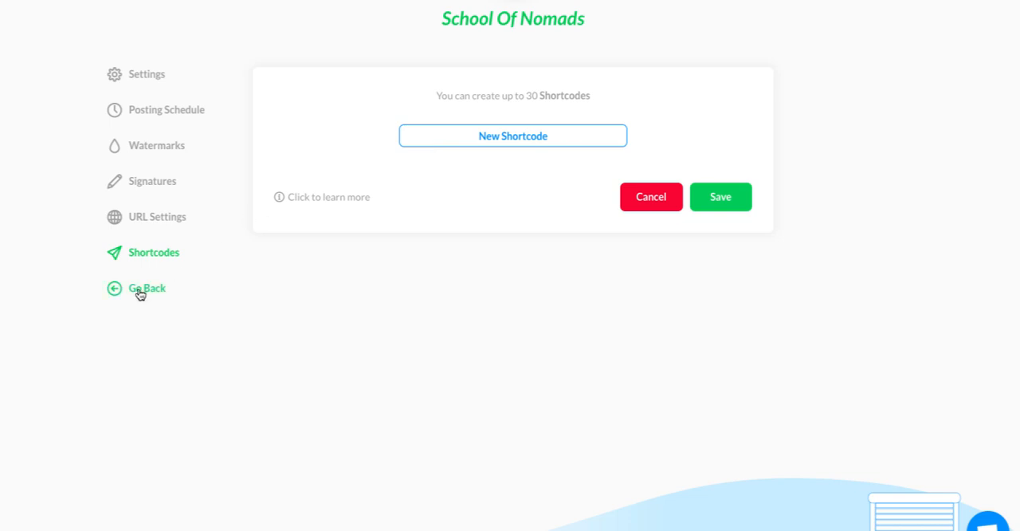
{"action": "scroll", "coordinate": [323, 343], "scroll_direction": "up", "scroll_amount": 3}
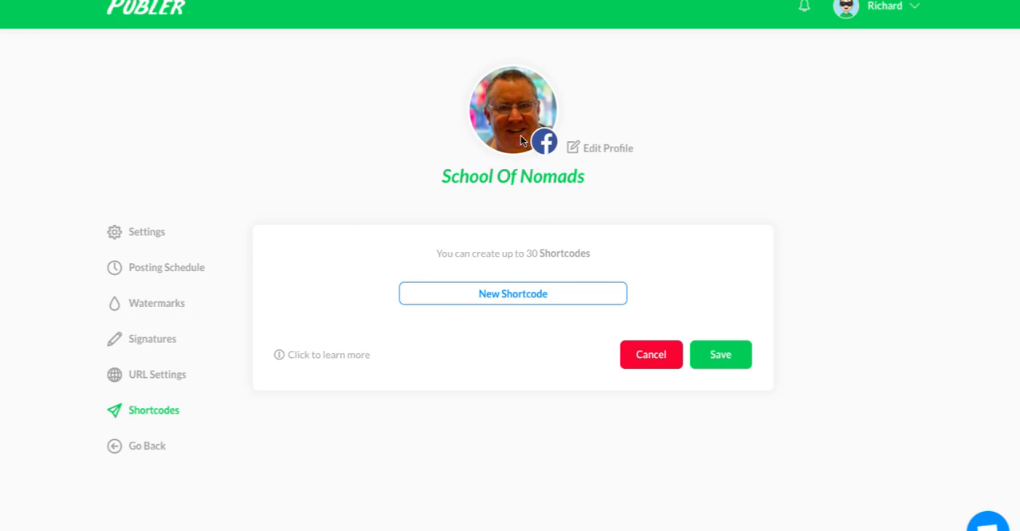
{"action": "left_click", "coordinate": [146, 445]}
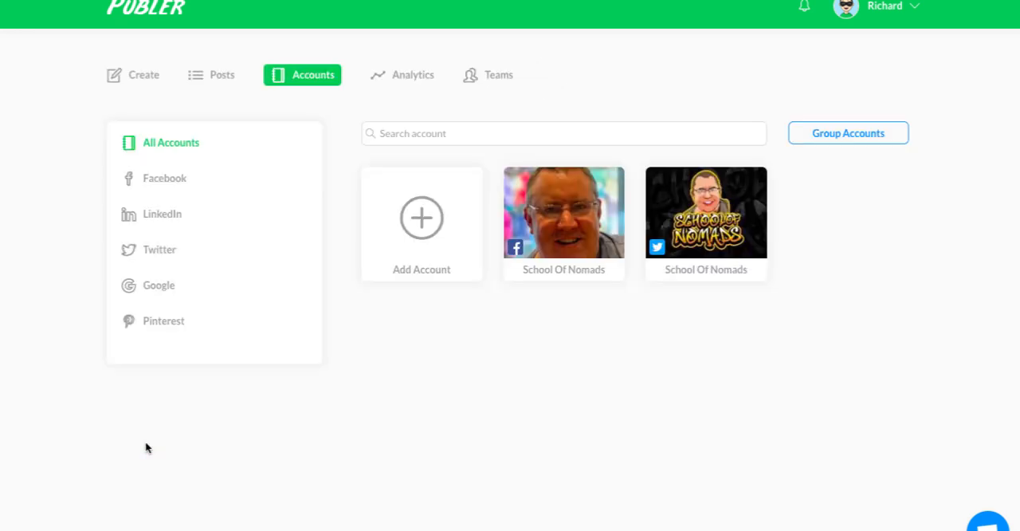
Examine the analytics page, from the follower, reach and engagement charts down to the network graph and post insights.
{"action": "left_click", "coordinate": [414, 75]}
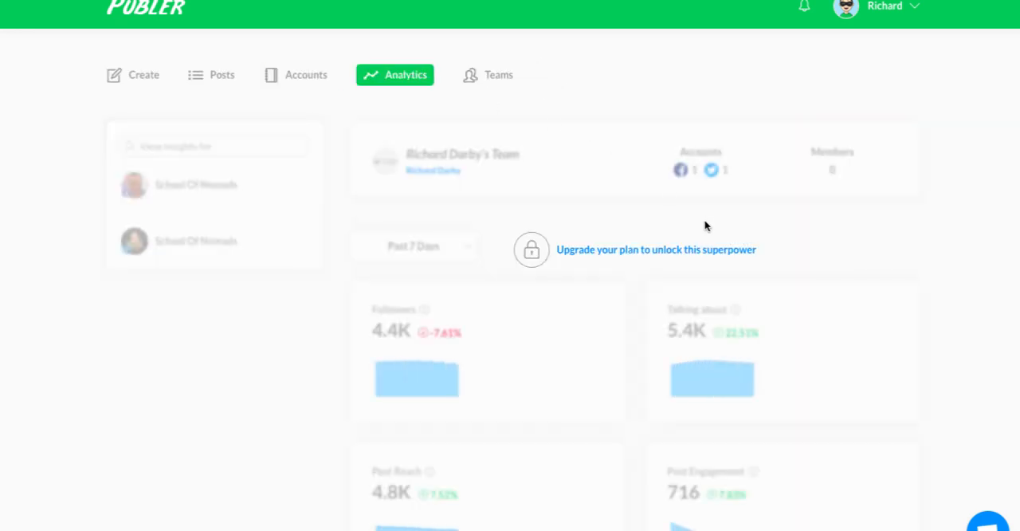
{"action": "scroll", "coordinate": [705, 226], "scroll_direction": "down", "scroll_amount": 2}
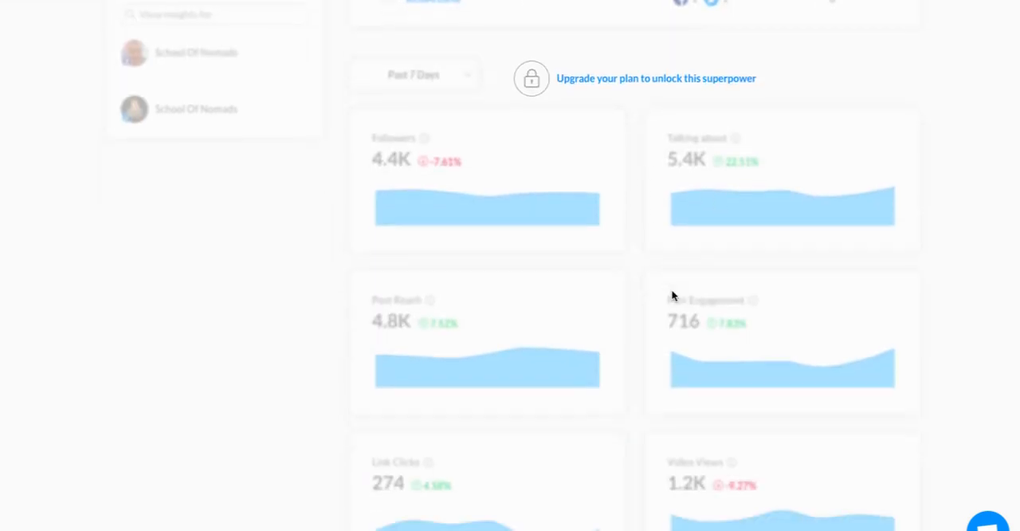
{"action": "scroll", "coordinate": [673, 193], "scroll_direction": "down", "scroll_amount": 1}
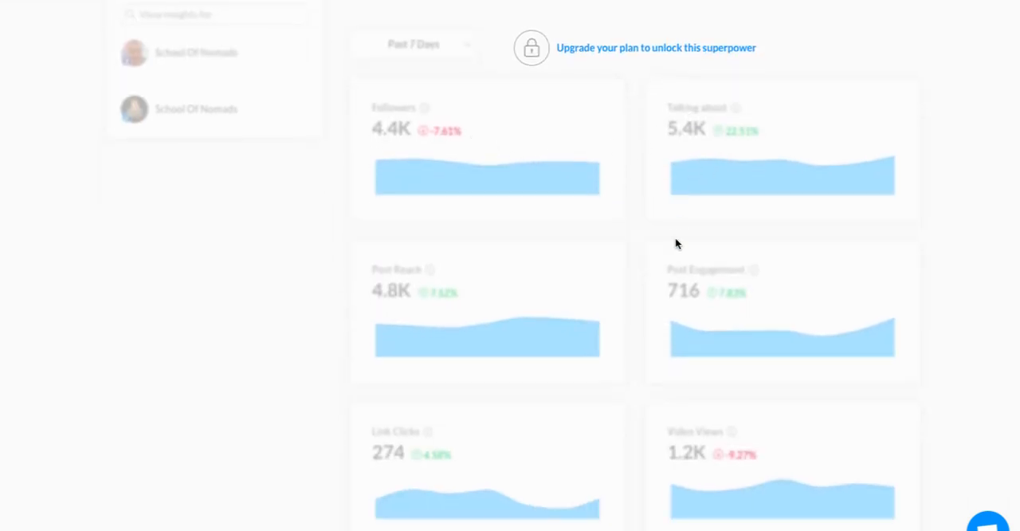
{"action": "scroll", "coordinate": [676, 237], "scroll_direction": "down", "scroll_amount": 1}
{"action": "scroll", "coordinate": [651, 253], "scroll_direction": "down", "scroll_amount": 2}
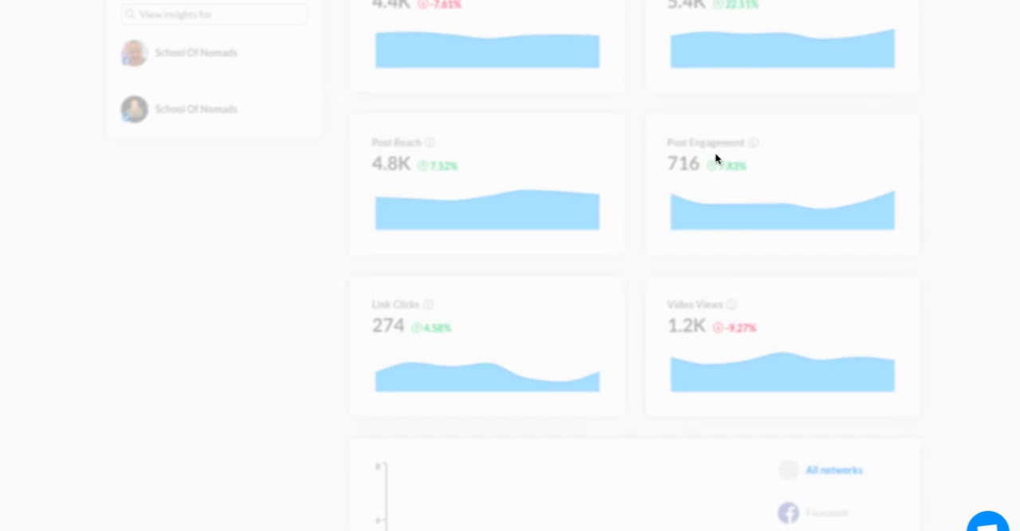
{"action": "scroll", "coordinate": [718, 160], "scroll_direction": "down", "scroll_amount": 3}
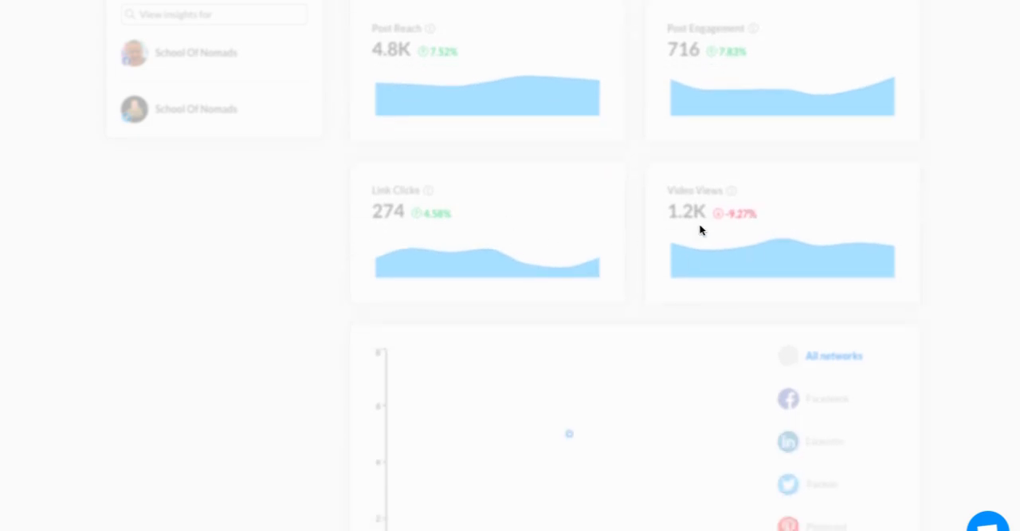
{"action": "scroll", "coordinate": [741, 231], "scroll_direction": "down", "scroll_amount": 3}
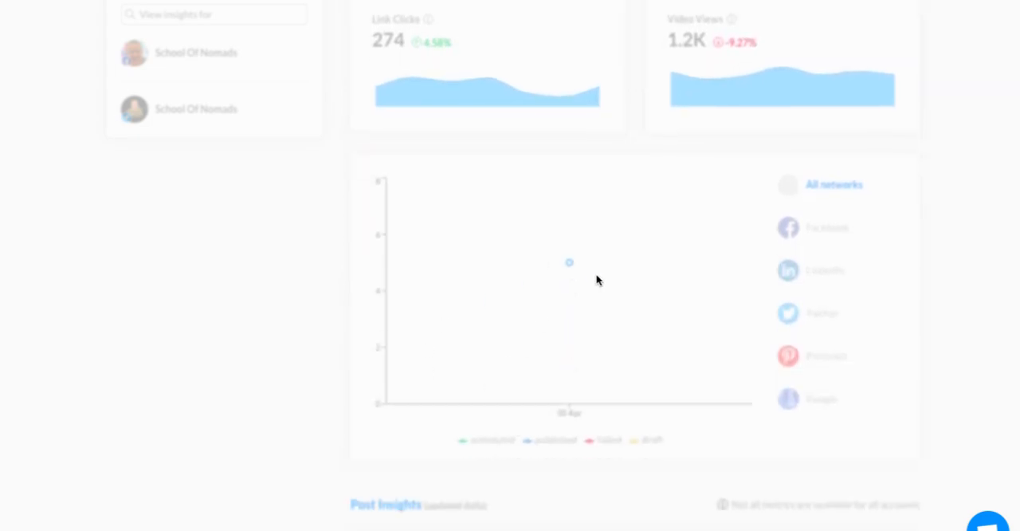
{"action": "scroll", "coordinate": [833, 382], "scroll_direction": "down", "scroll_amount": 1}
{"action": "scroll", "coordinate": [837, 365], "scroll_direction": "up", "scroll_amount": 6}
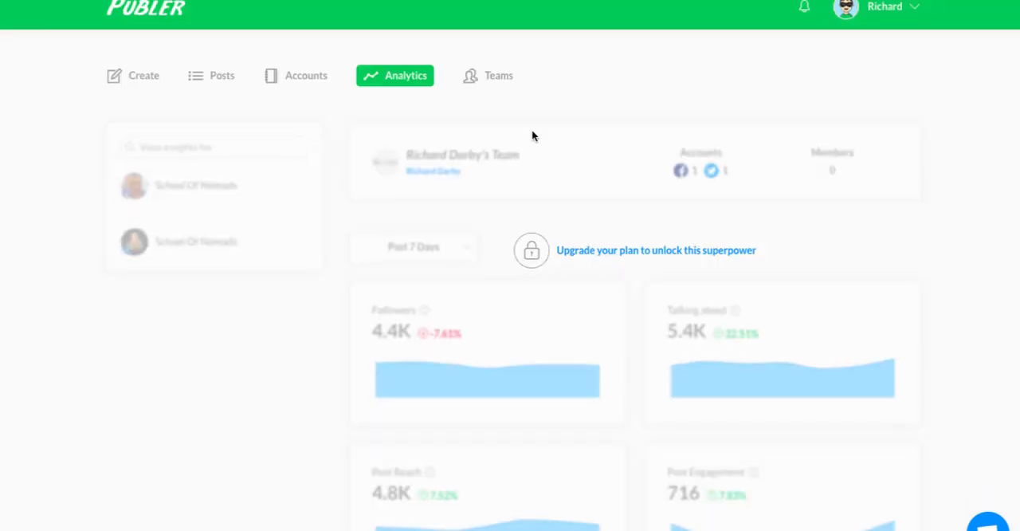
Open the overview of all teams.
{"action": "left_click", "coordinate": [492, 75]}
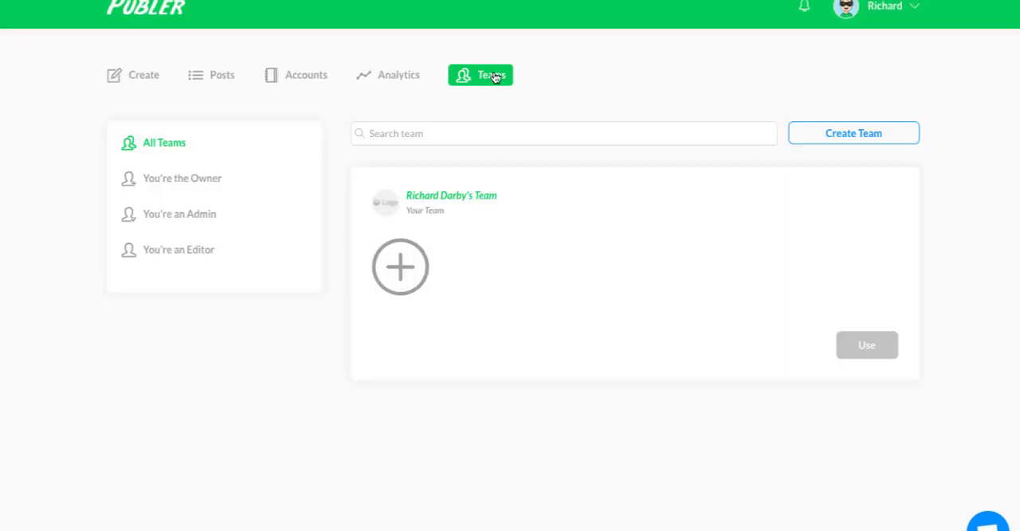